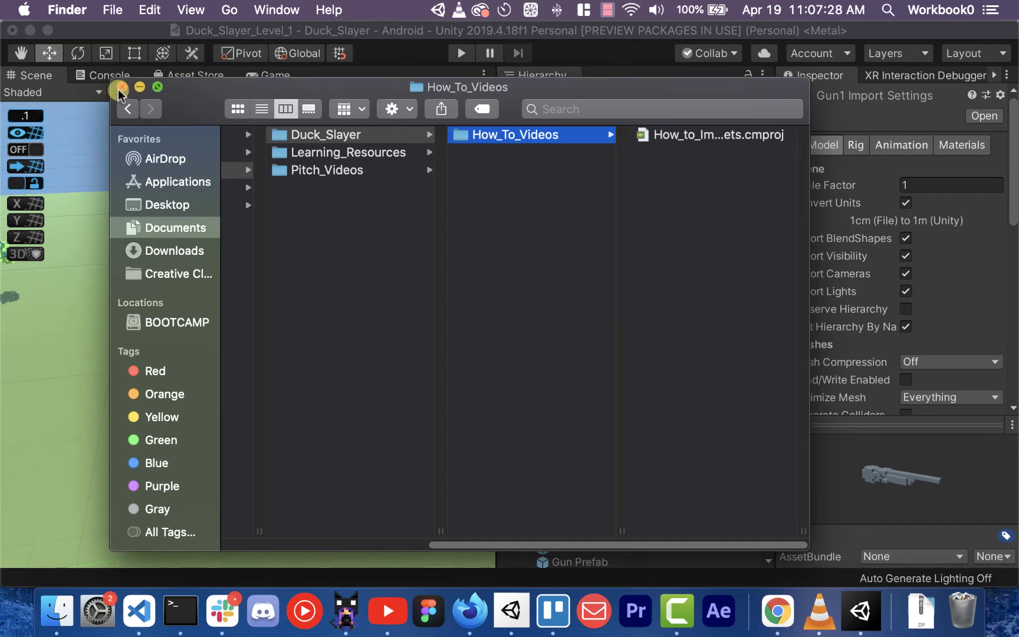
Close the leftover Finder folder window and bring MagicaVoxel to the front from the Dock
left_click(121, 88)
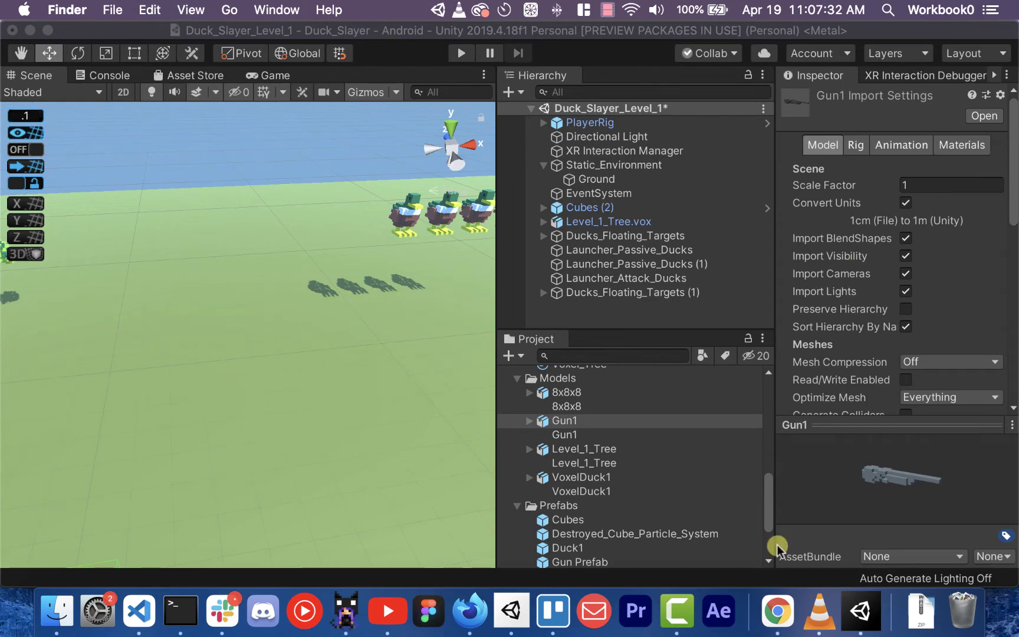
left_click(345, 609)
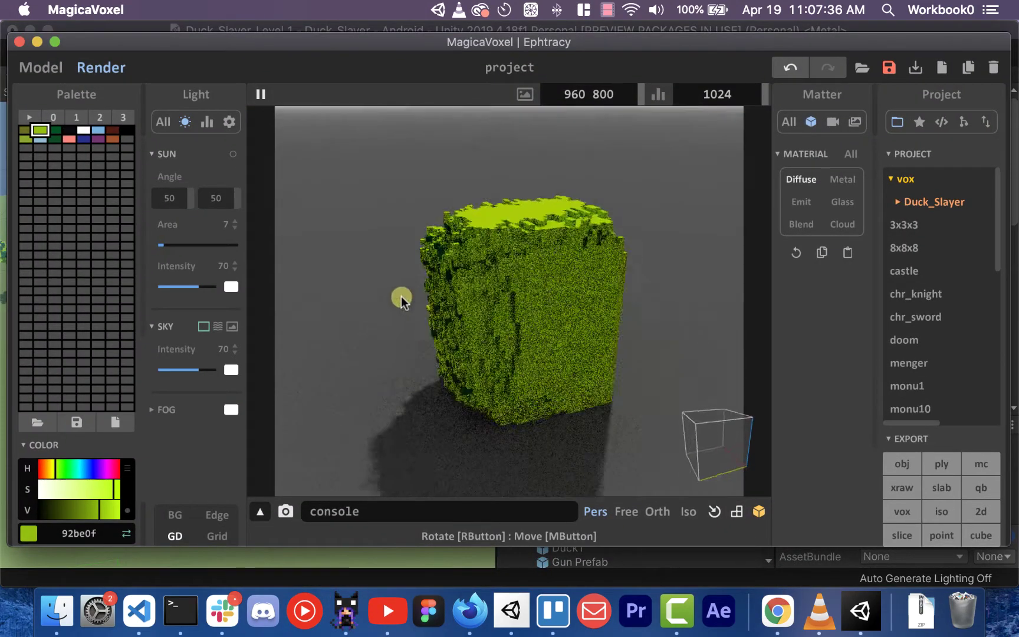
Switch MagicaVoxel to Model mode and orbit the green bush into view
right_click_drag(401, 301, 553, 269)
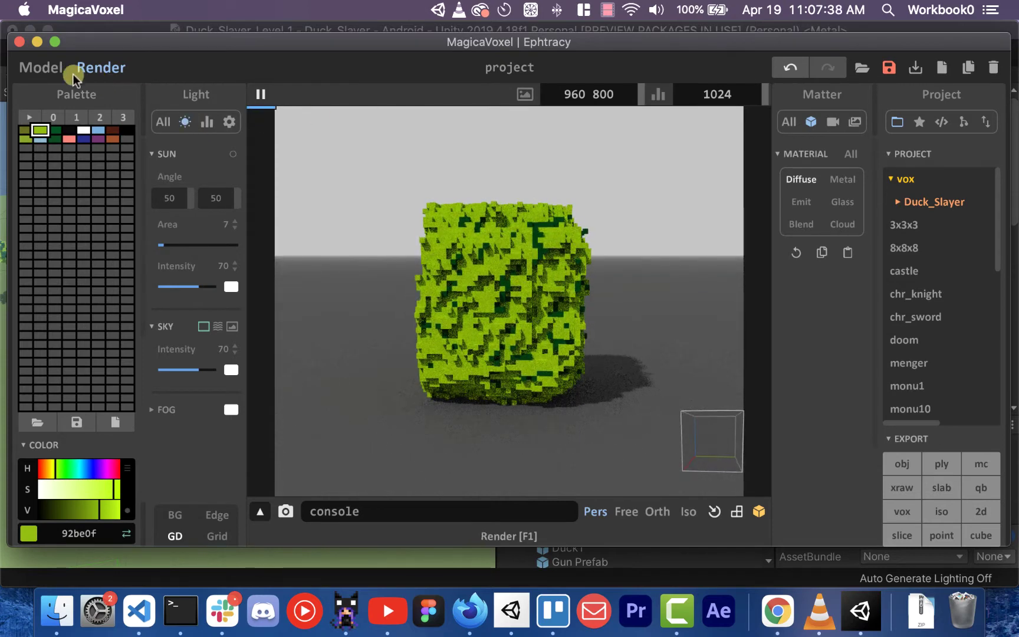
left_click(59, 68)
right_click_drag(484, 307, 523, 252)
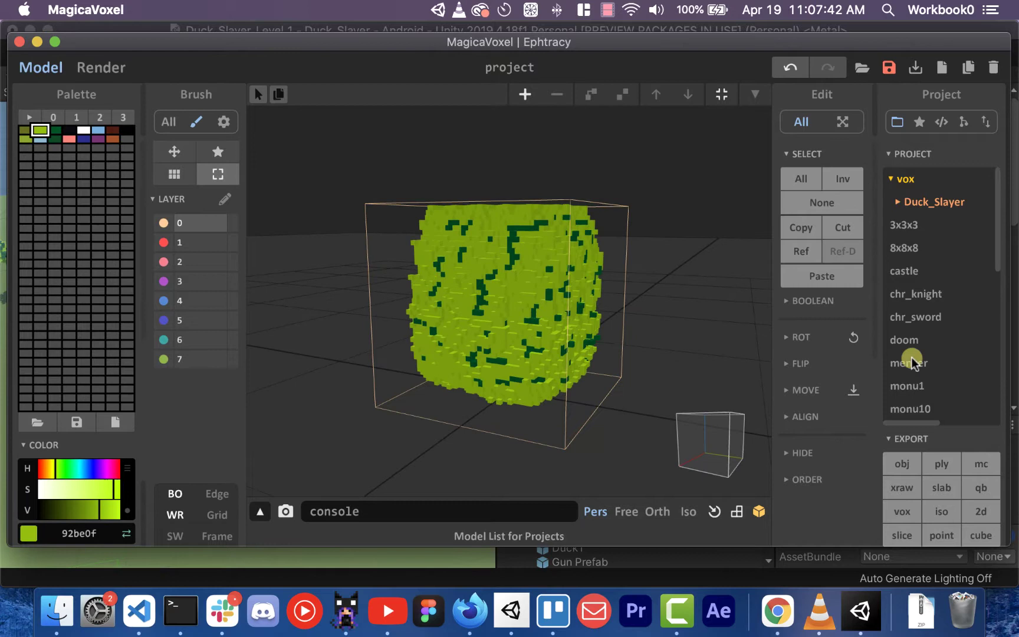
left_click(907, 438)
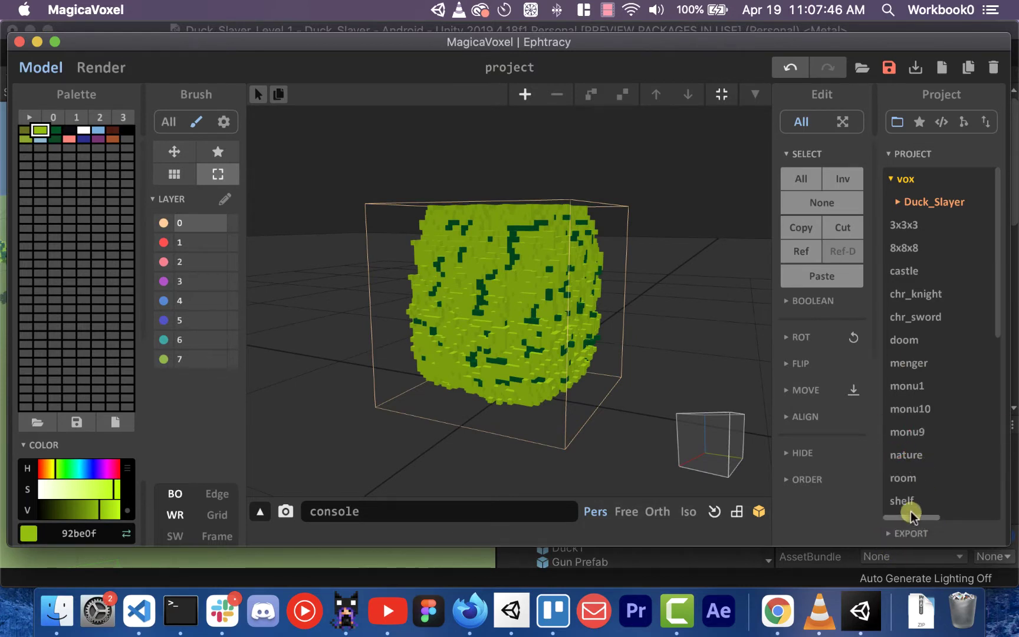
left_click(908, 533)
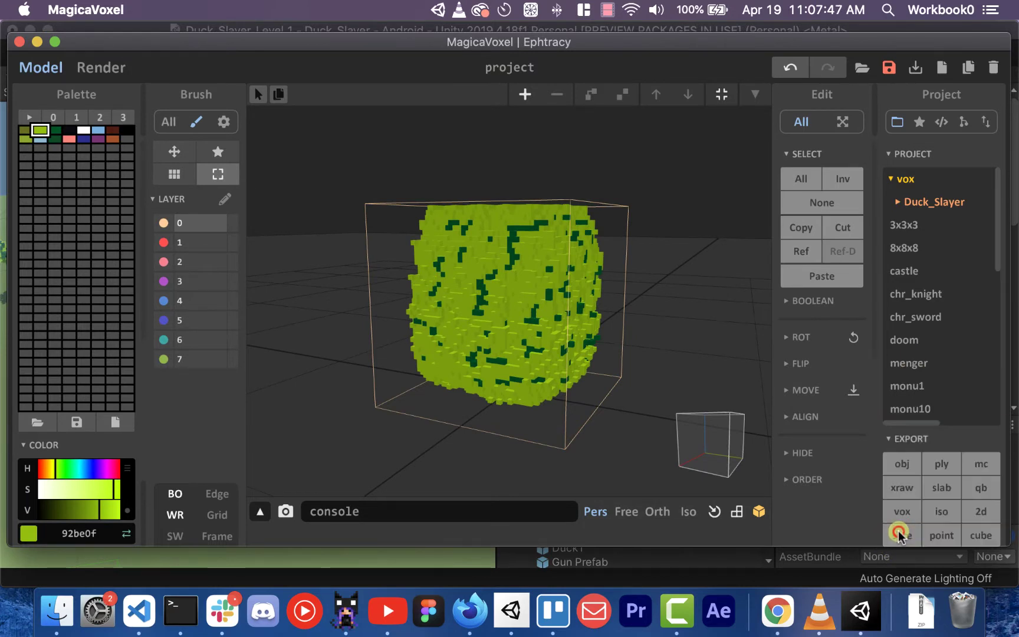
Export the bush as OBJ, replacing the existing Level_1_Bush.vox.obj file
left_click(905, 465)
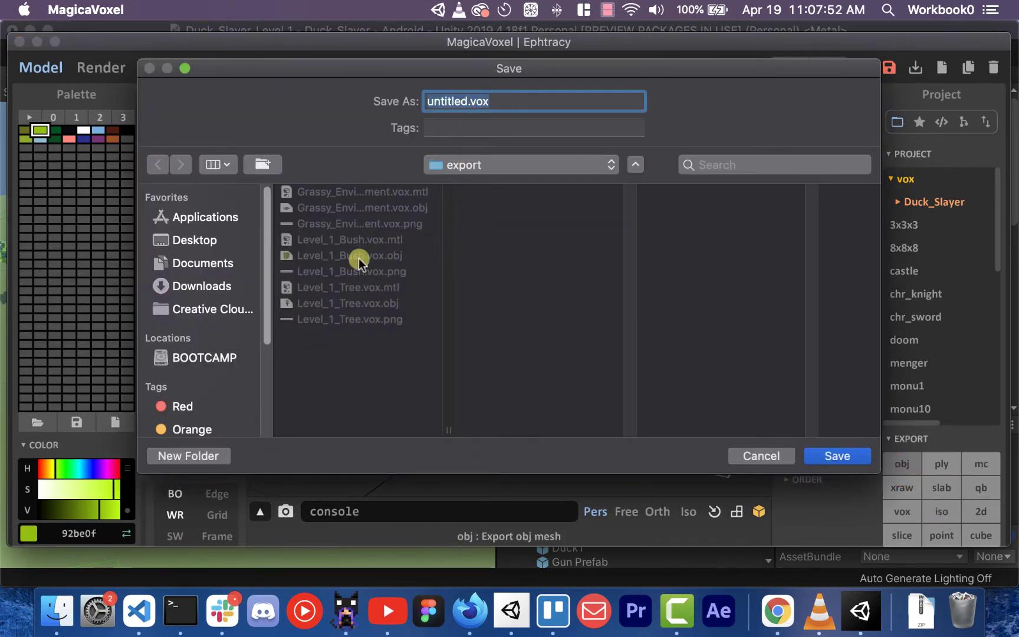
left_click(377, 255)
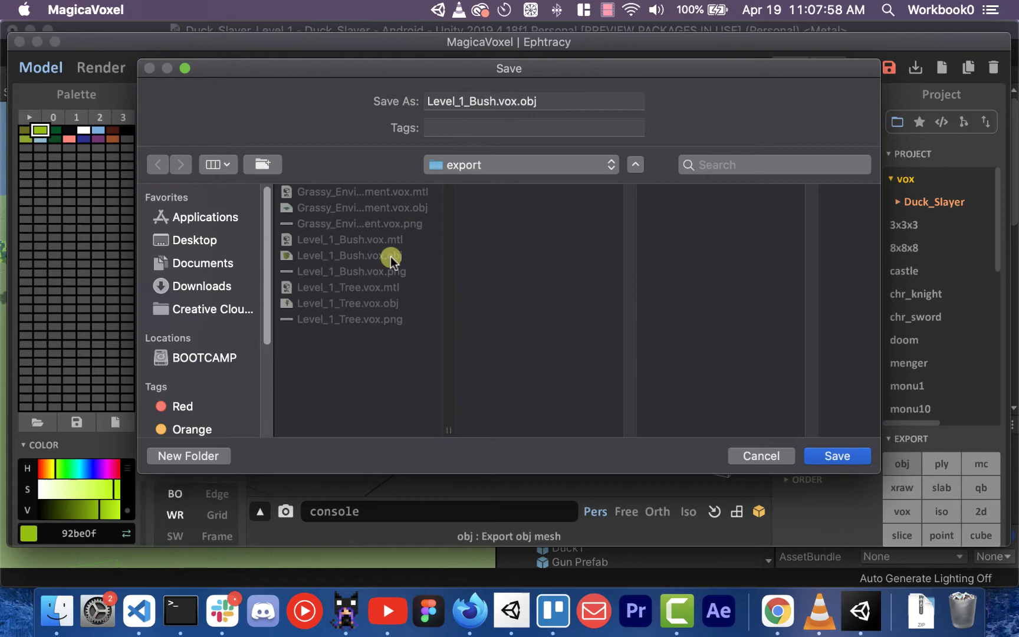
left_click(838, 456)
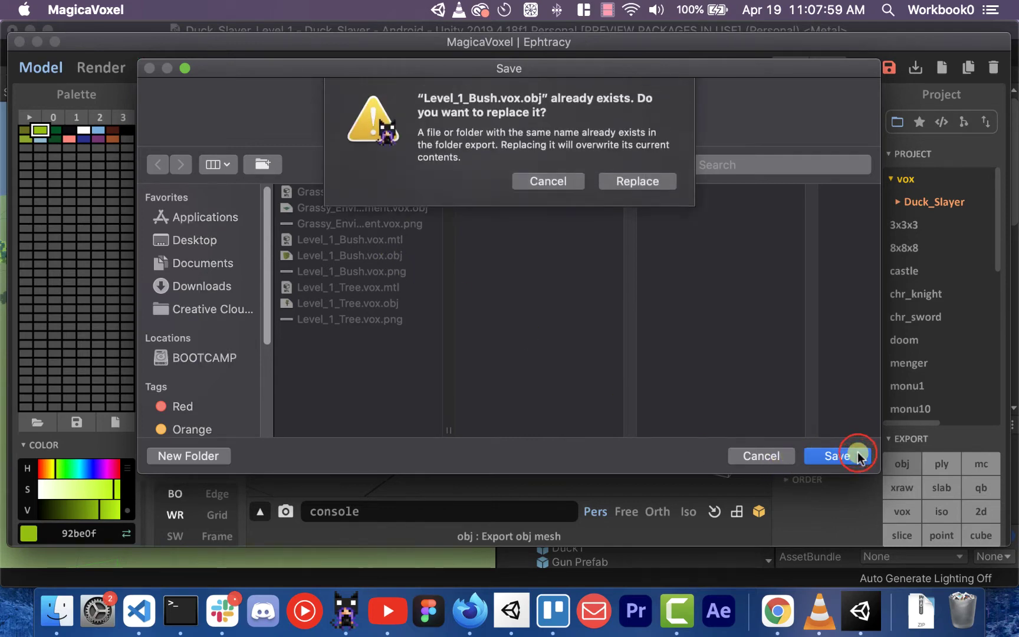
left_click(643, 182)
left_click(702, 143)
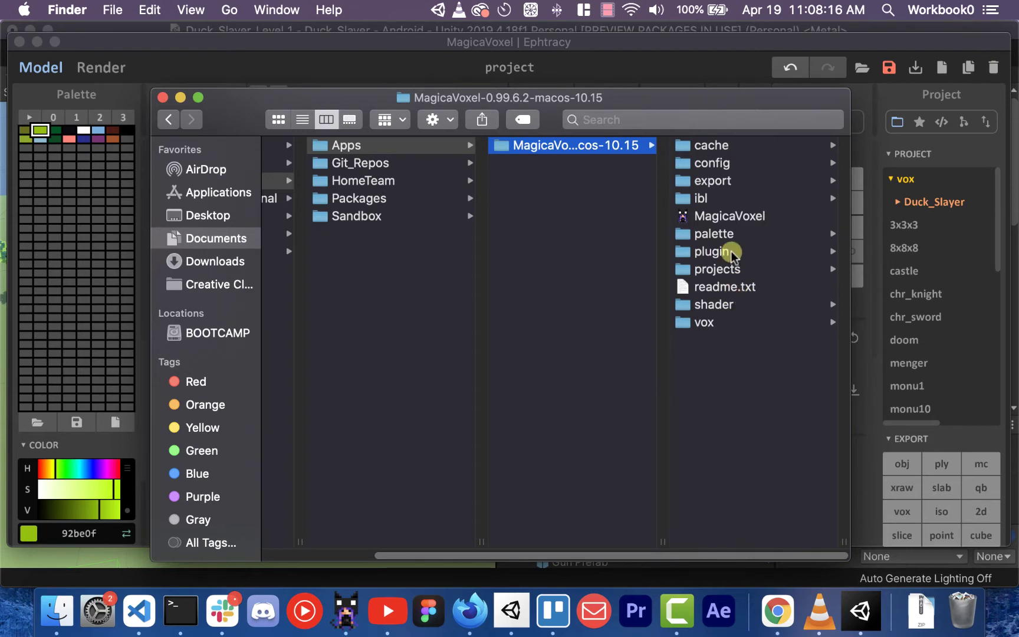
Browse to MagicaVoxel's export folder and preview the Level_1_Bush.vox.png palette image
left_click(732, 198)
left_click(576, 181)
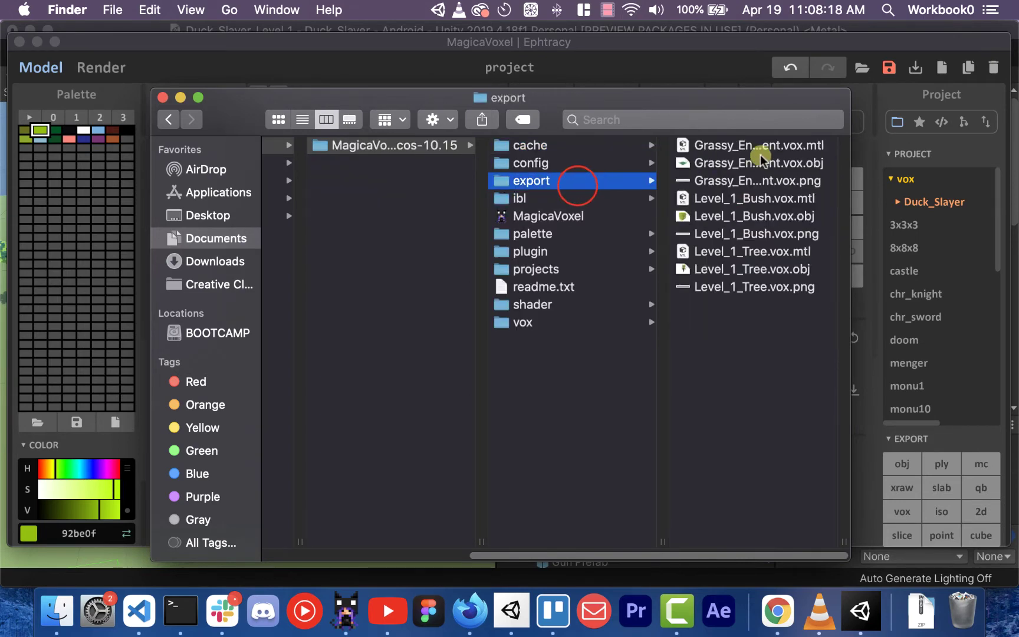
left_click_drag(730, 116, 615, 110)
left_click(633, 201)
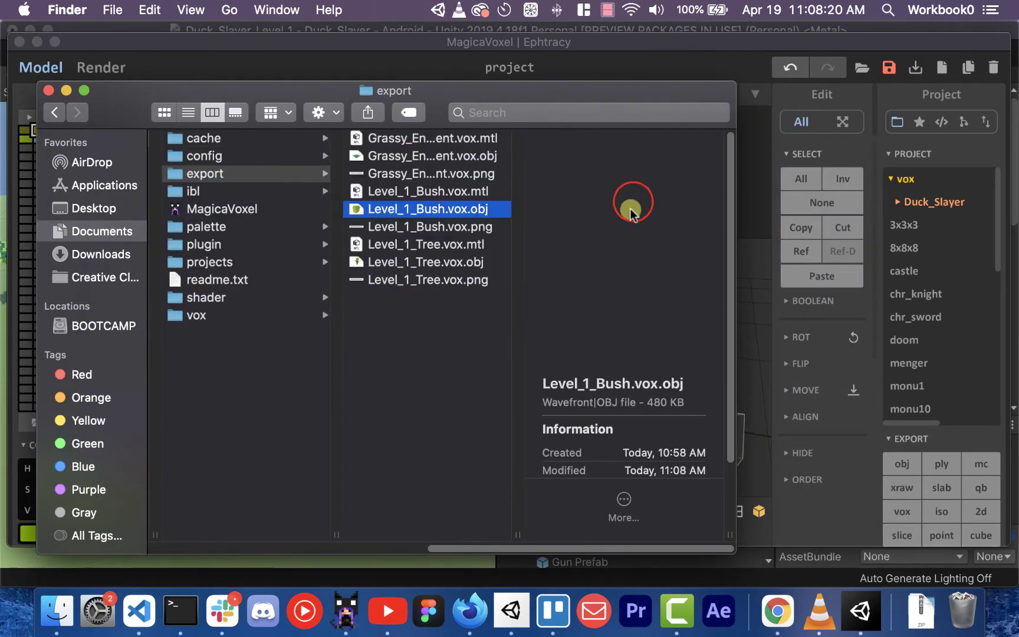
left_click(441, 228)
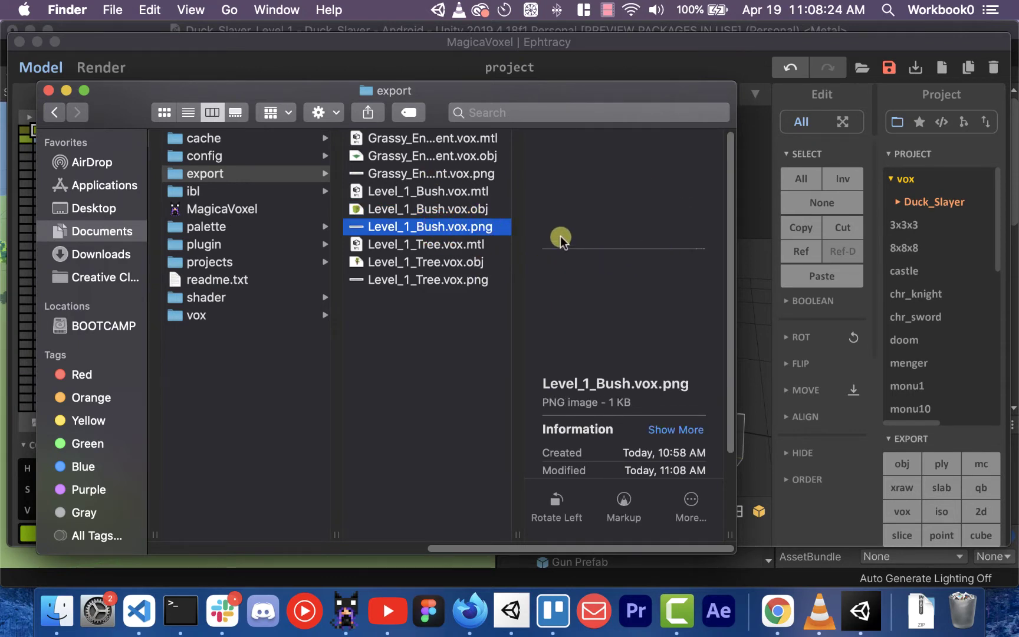
key("space")
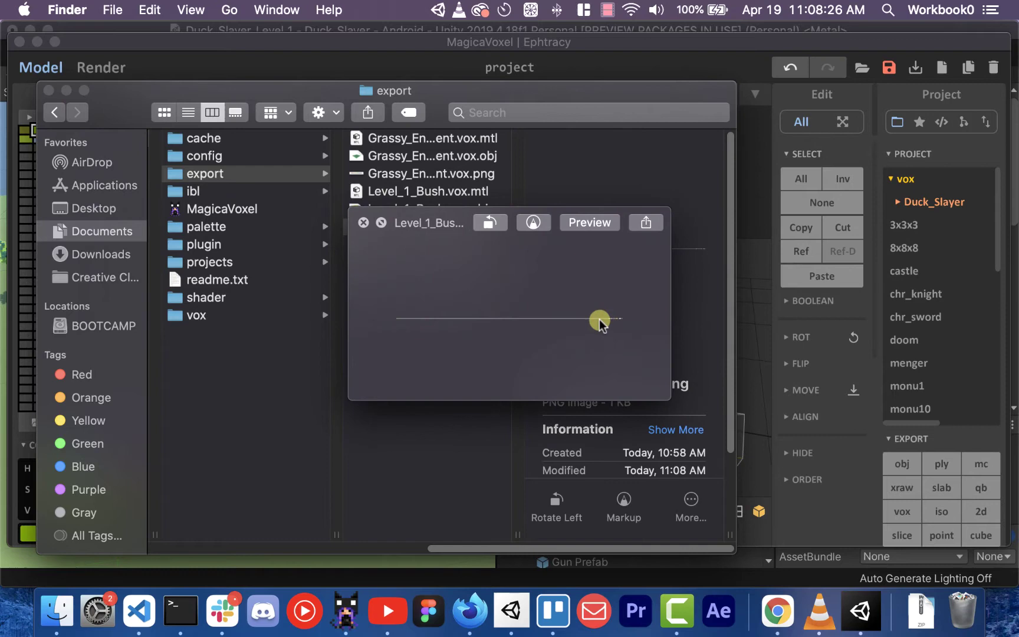
left_click(364, 222)
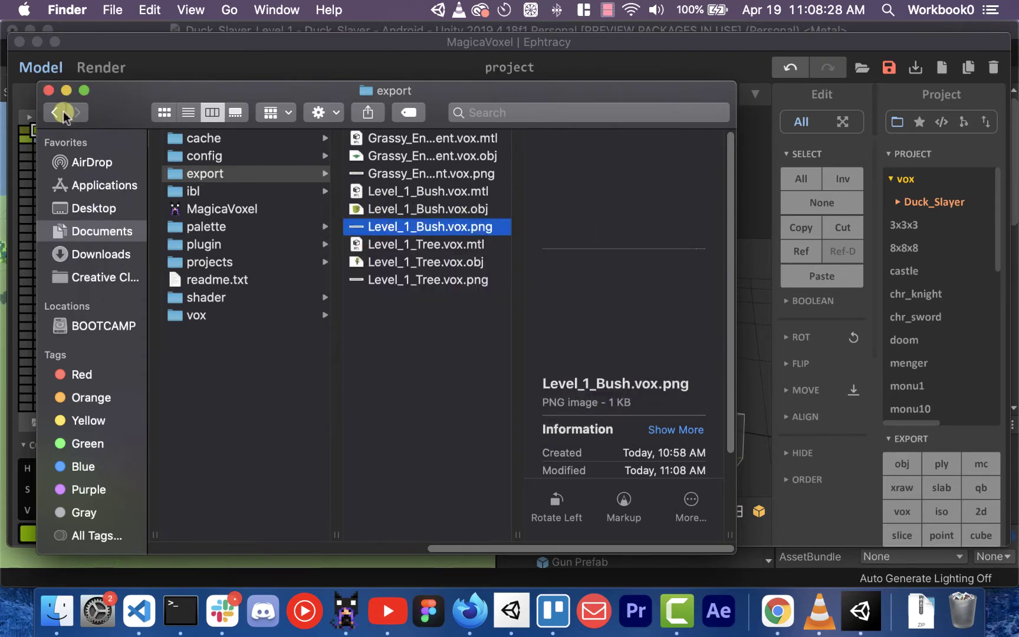
Import Level_1_Bush.vox.obj into the Unity project with Assets > Import New Asset
left_click(45, 92)
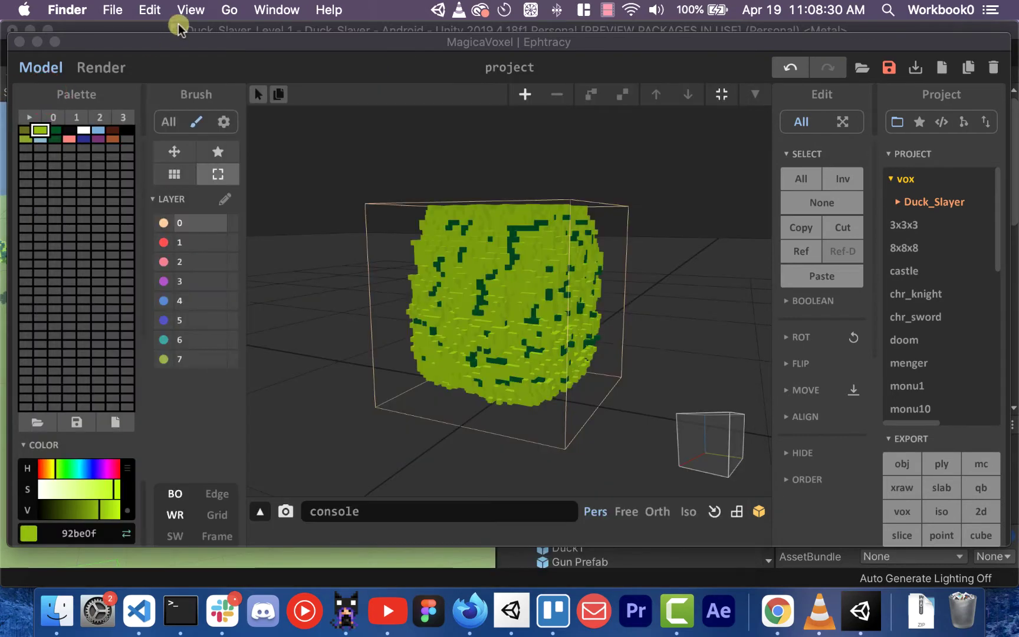
left_click(178, 29)
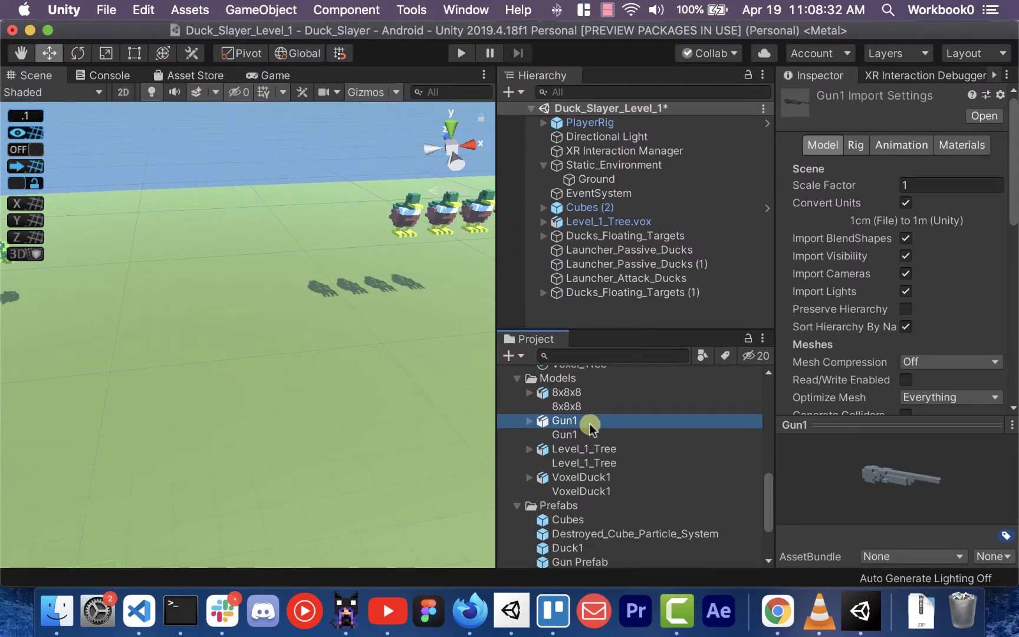
left_click(96, 10)
mouse_move(275, 216)
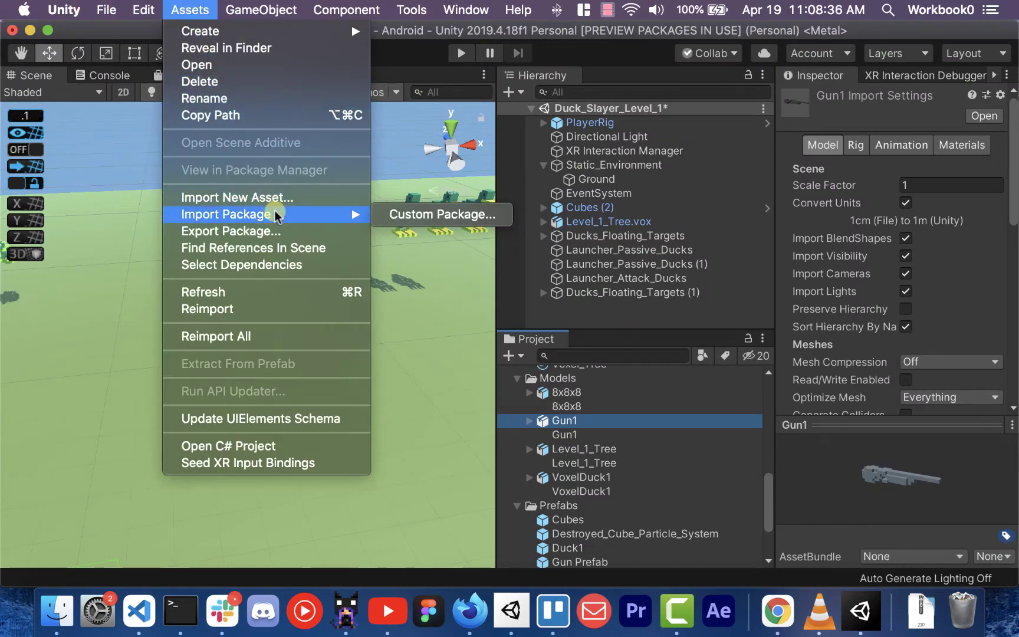
left_click(289, 198)
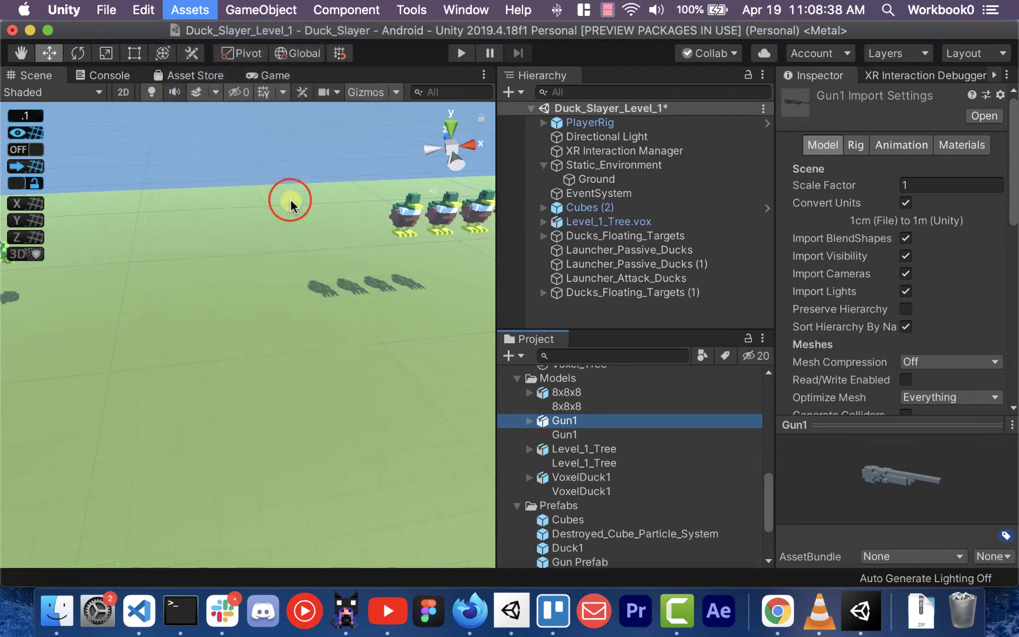
scroll(432, 316, "down", 10)
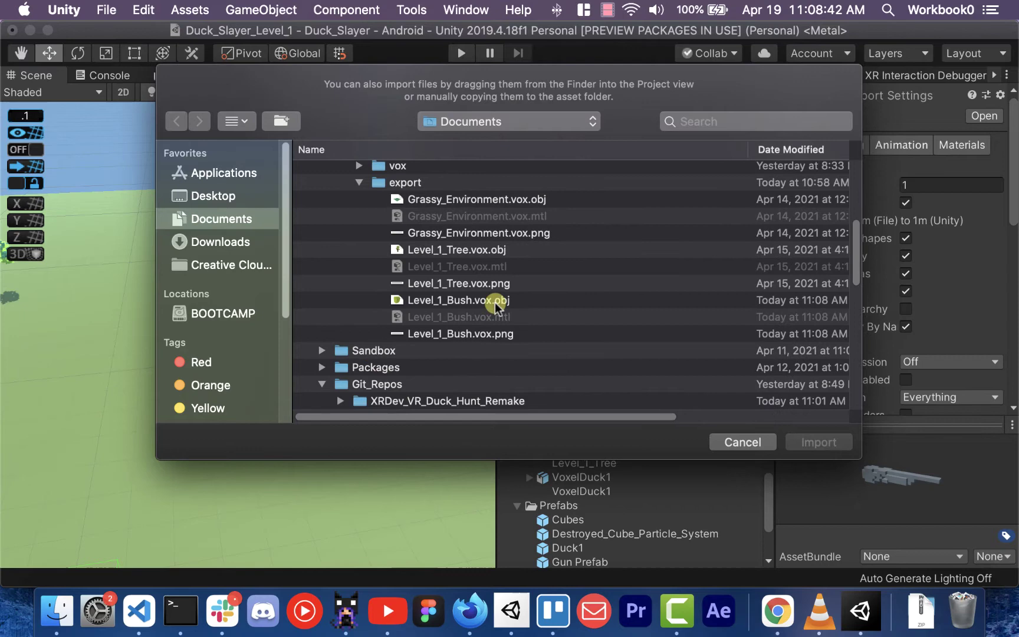
left_click(495, 303)
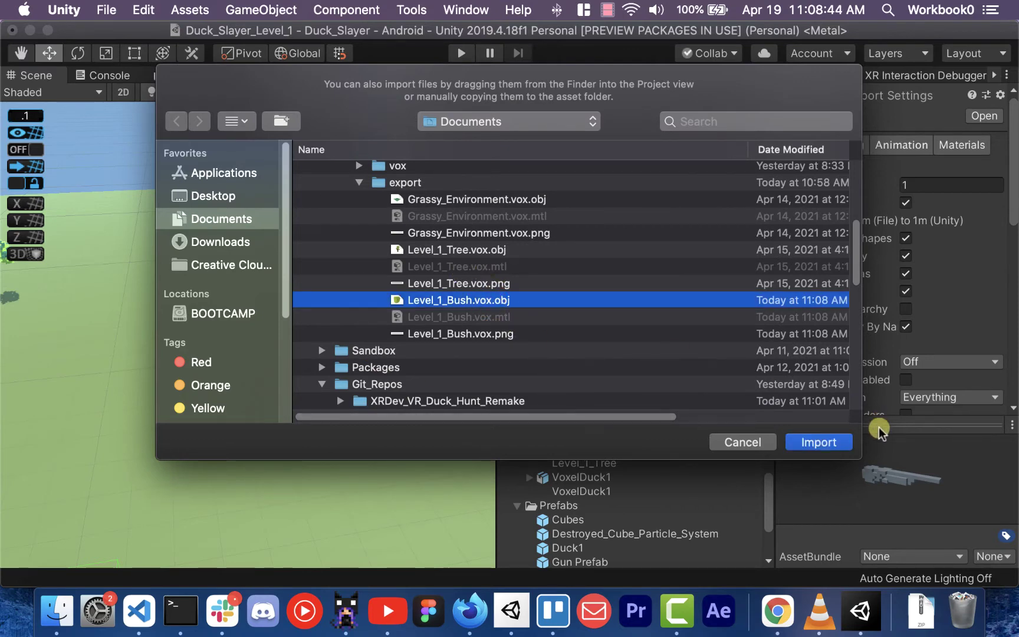
left_click(828, 442)
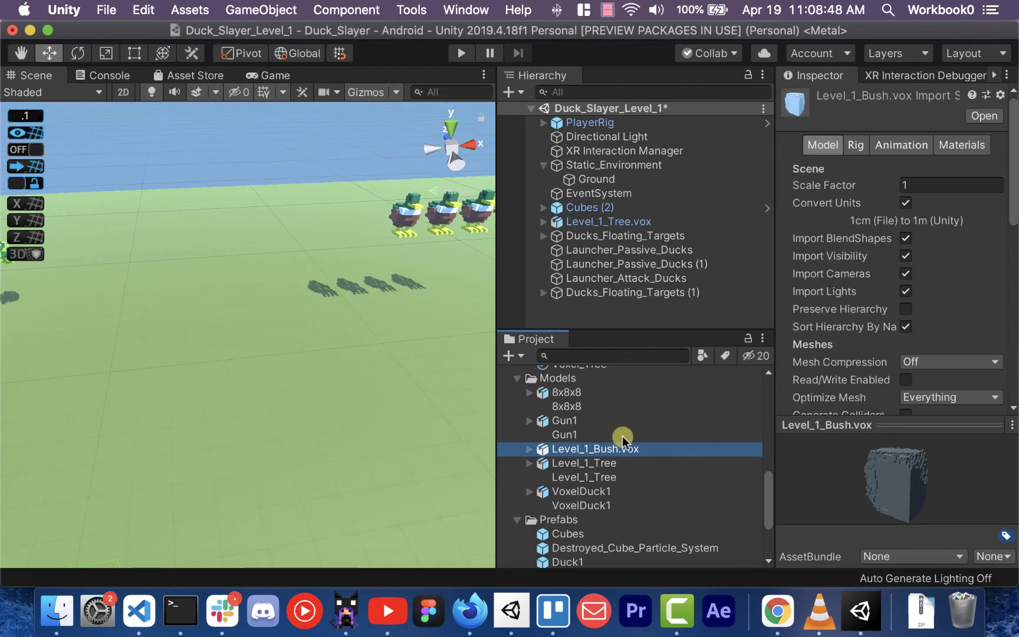
Inspect the bush's default prefab, defaultMat and mesh, ending on the model's import settings
scroll(582, 435, "down", 1)
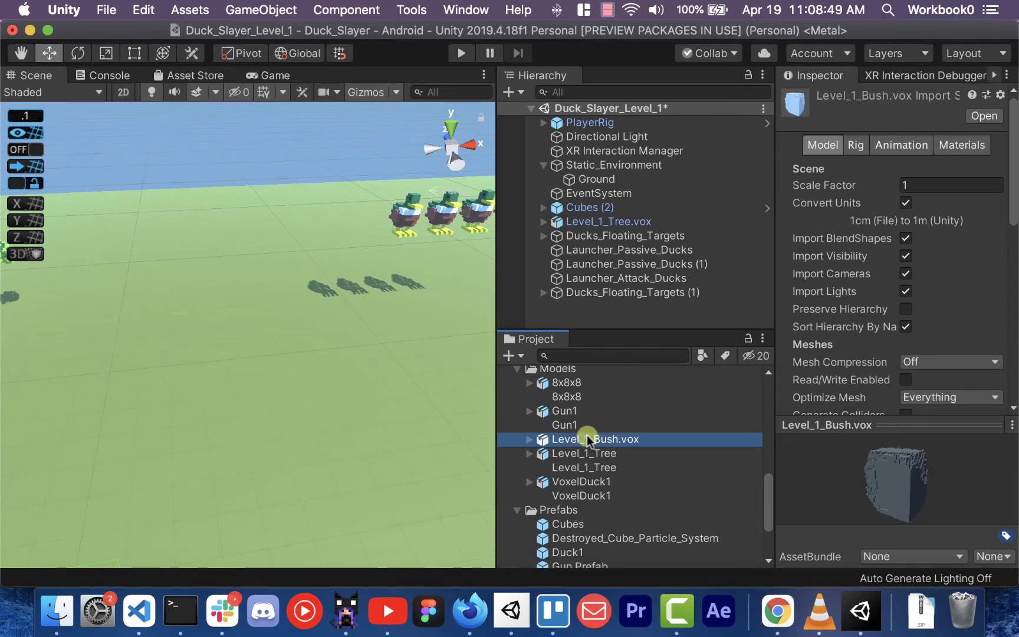
left_click(529, 441)
scroll(628, 446, "down", 2)
left_click(623, 457)
left_click(620, 429)
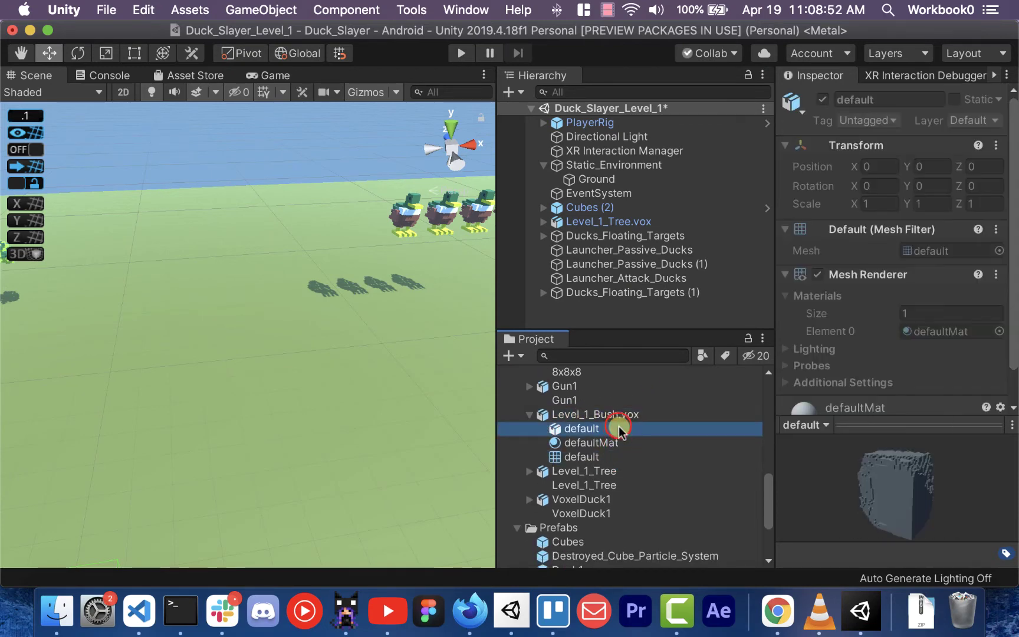
left_click(619, 443)
left_click(625, 455)
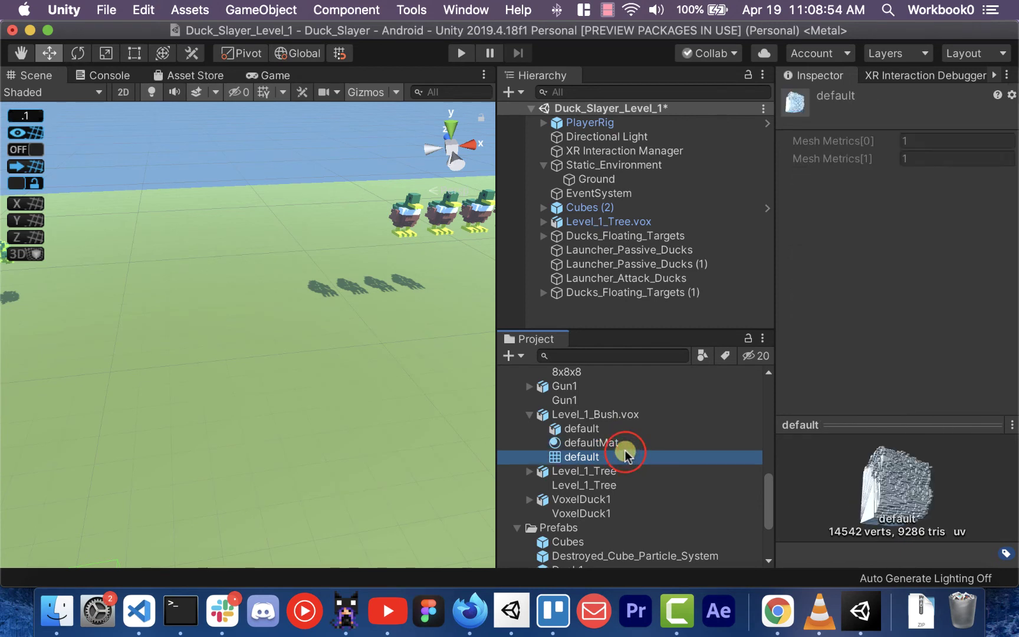
left_click(633, 415)
scroll(632, 447, "down", 1)
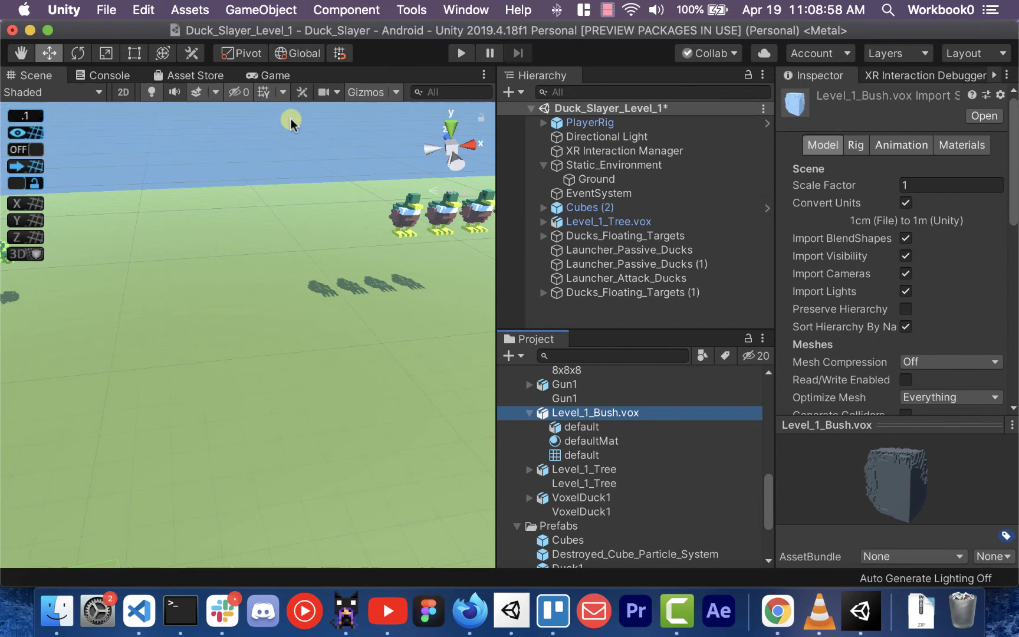
scroll(608, 437, "down", 1)
Import Level_1_Bush.vox.png from the MagicaVoxel export folder into the project
left_click(103, 11)
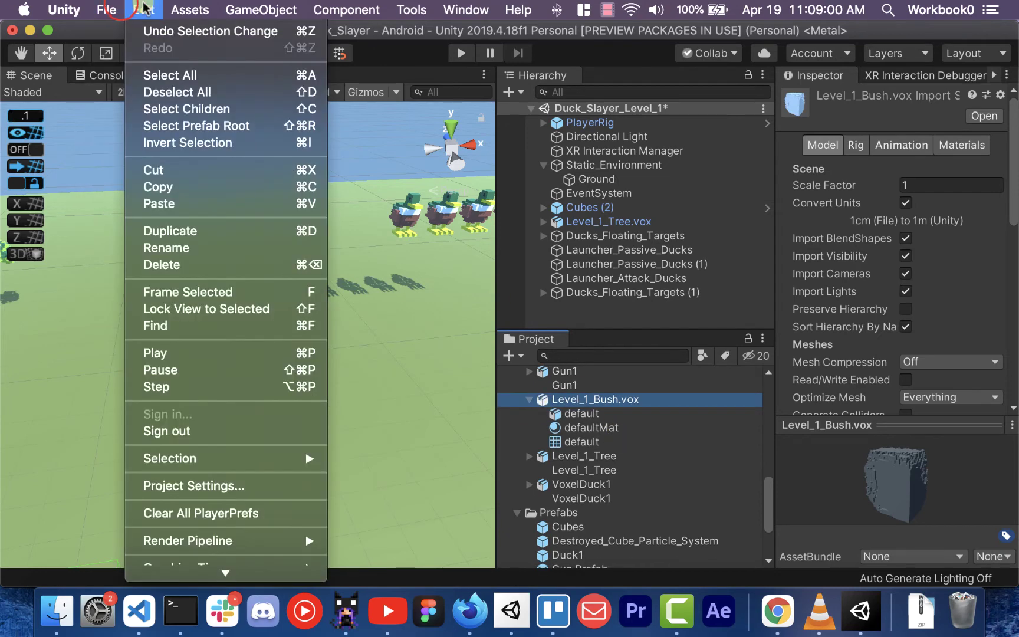
mouse_move(190, 9)
left_click(275, 205)
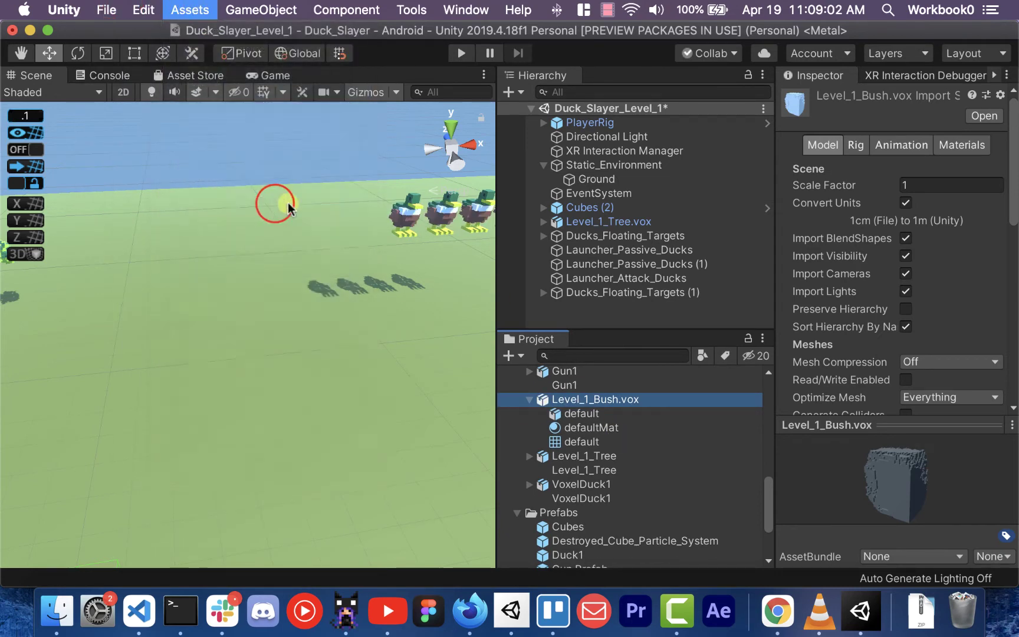
scroll(403, 310, "down", 3)
scroll(403, 310, "down", 3)
left_click(355, 376)
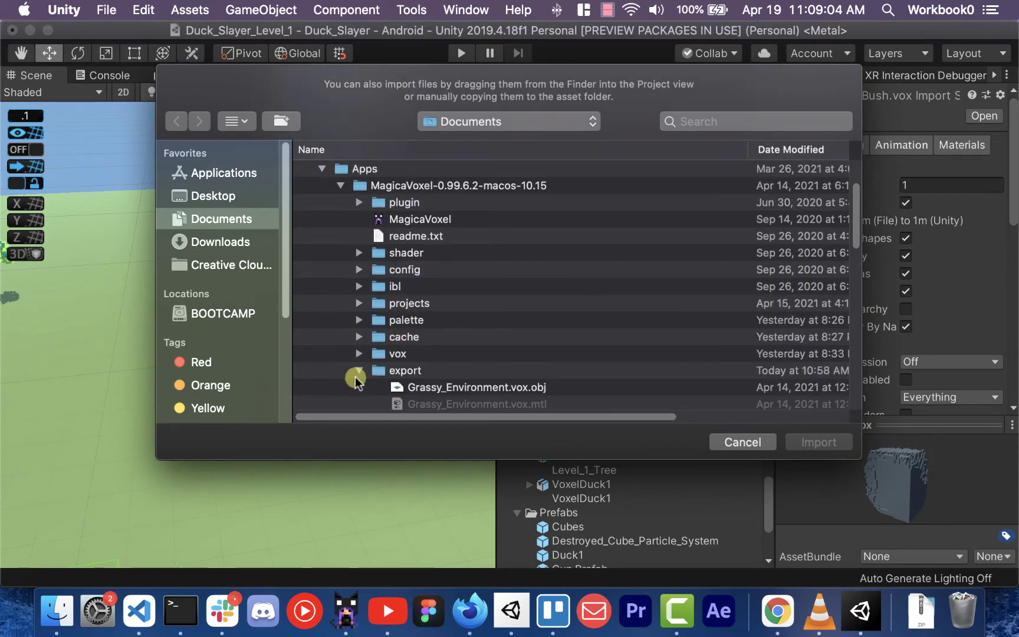
scroll(364, 365, "down", 5)
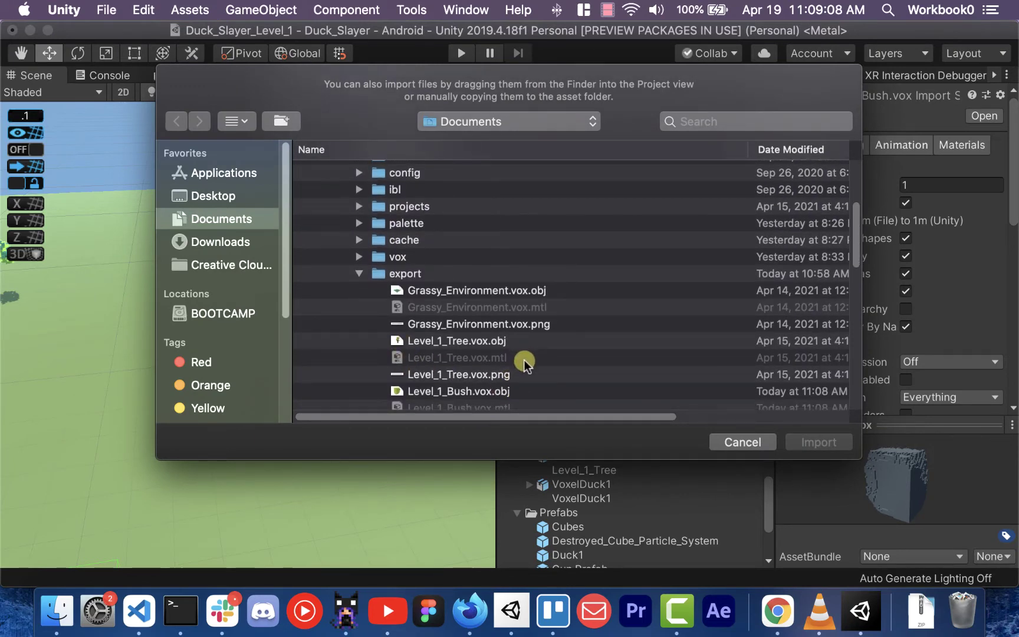
scroll(525, 359, "down", 3)
scroll(524, 359, "up", 2)
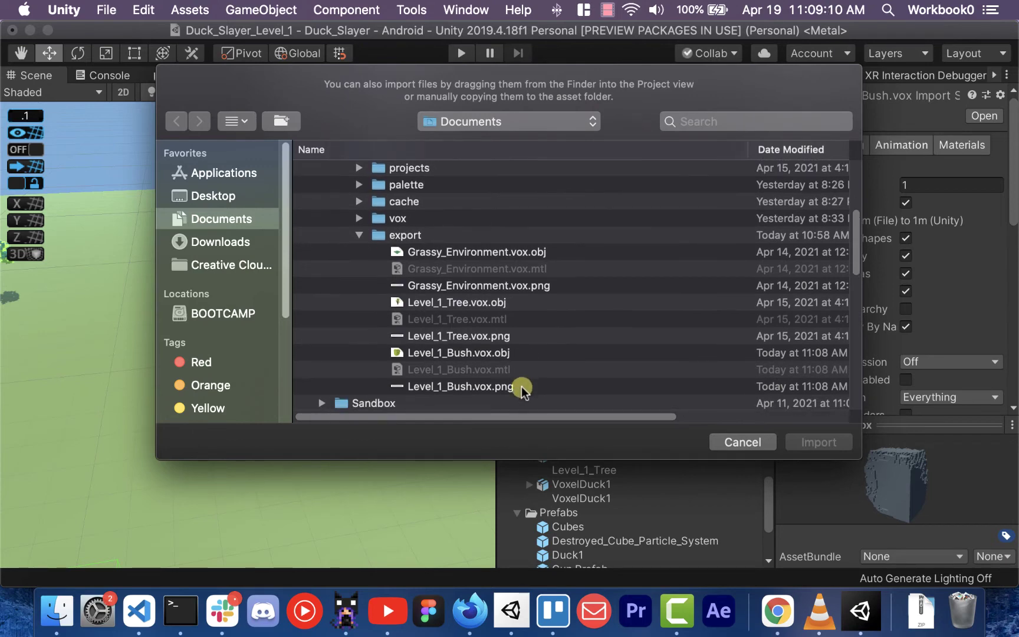
left_click(521, 386)
left_click(807, 440)
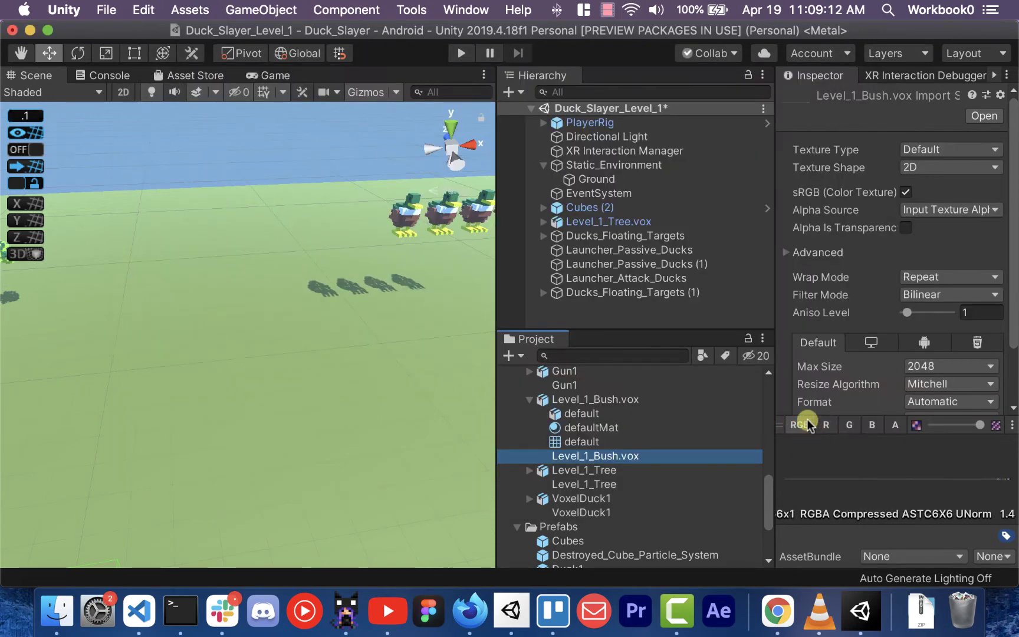
Select the newly imported Level_1_Bush.vox palette texture to view its import settings
scroll(653, 449, "down", 2)
left_click(597, 426)
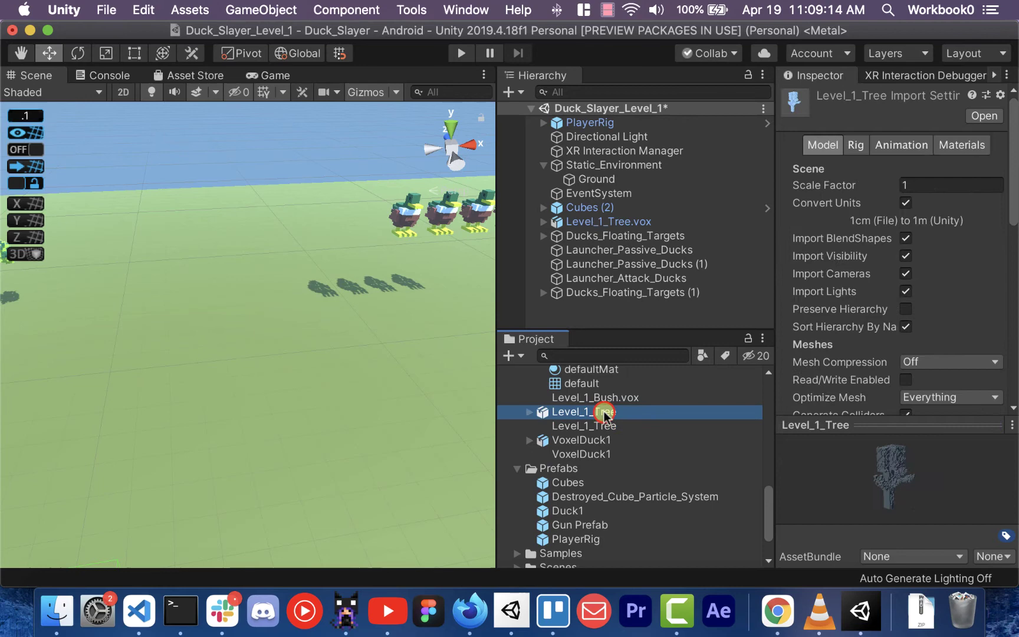
scroll(608, 413, "up", 2)
left_click(635, 455)
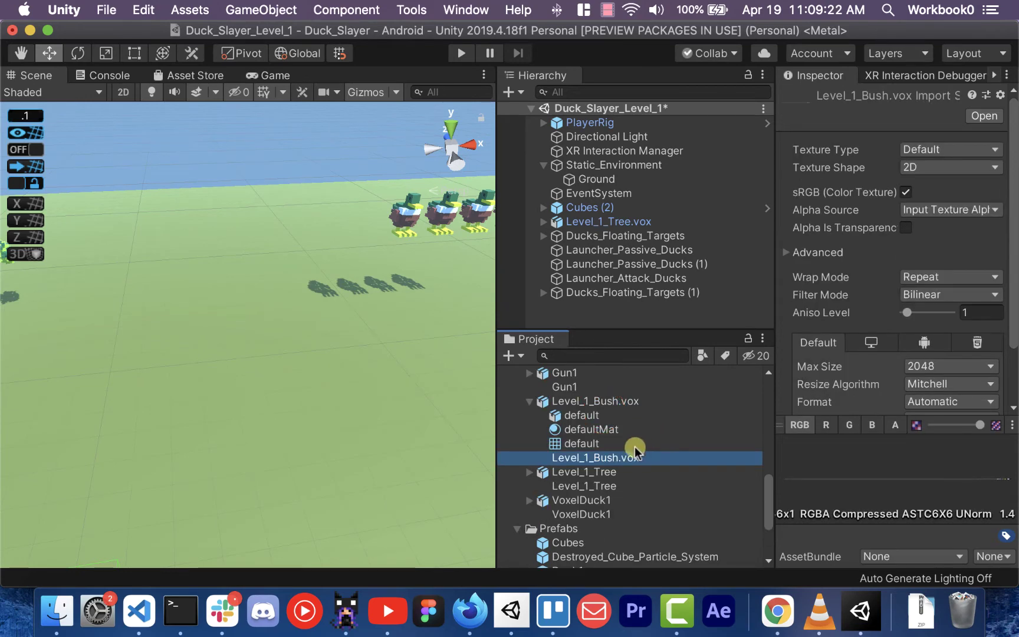
Check the bush defaultMat material's plain white Albedo colour
left_click(604, 429)
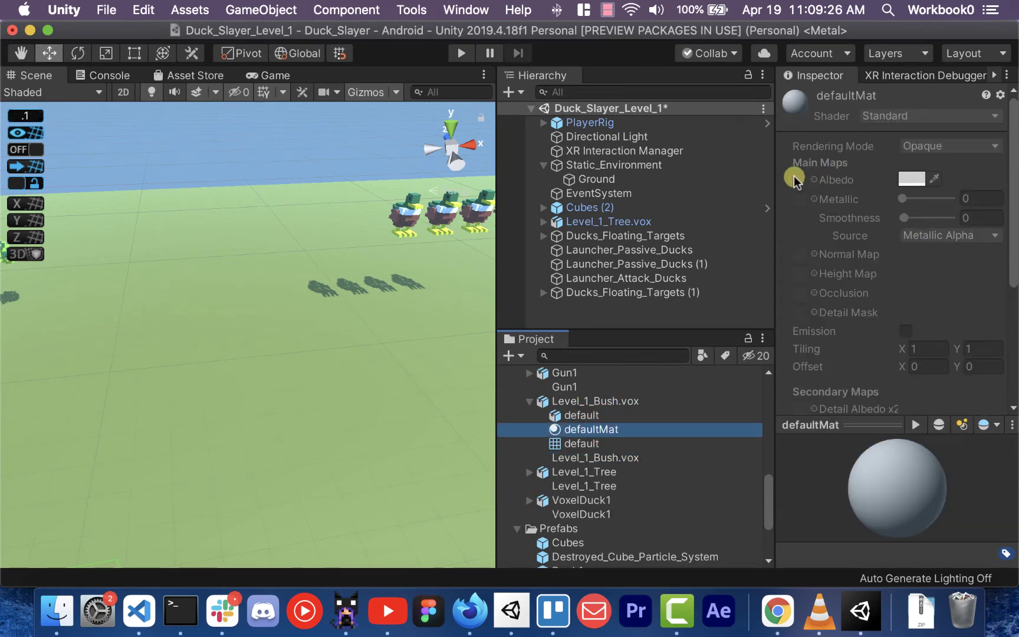
left_click(624, 401)
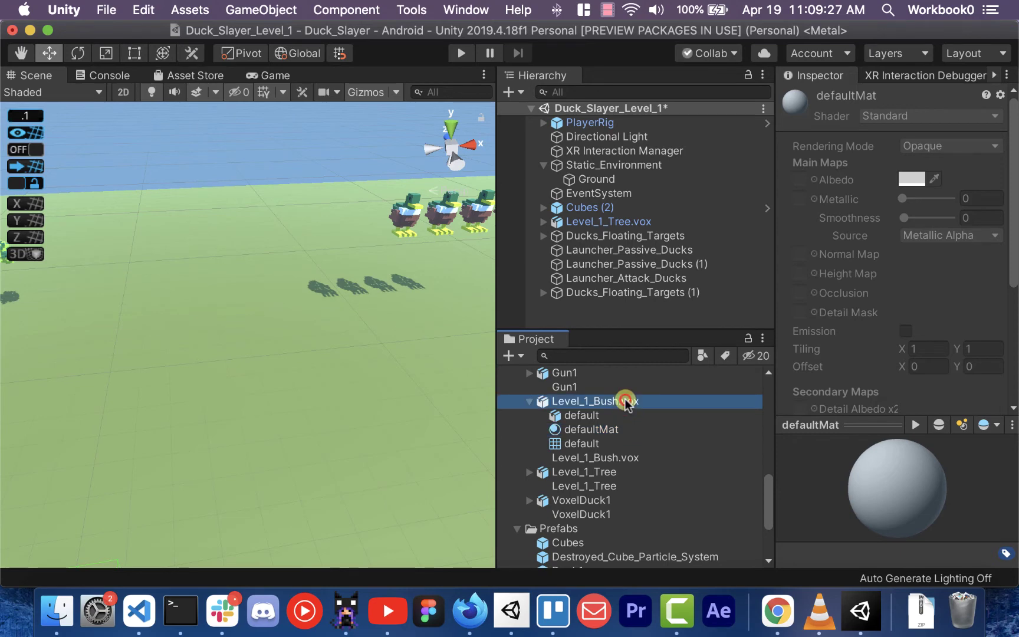
left_click(613, 429)
left_click(794, 185)
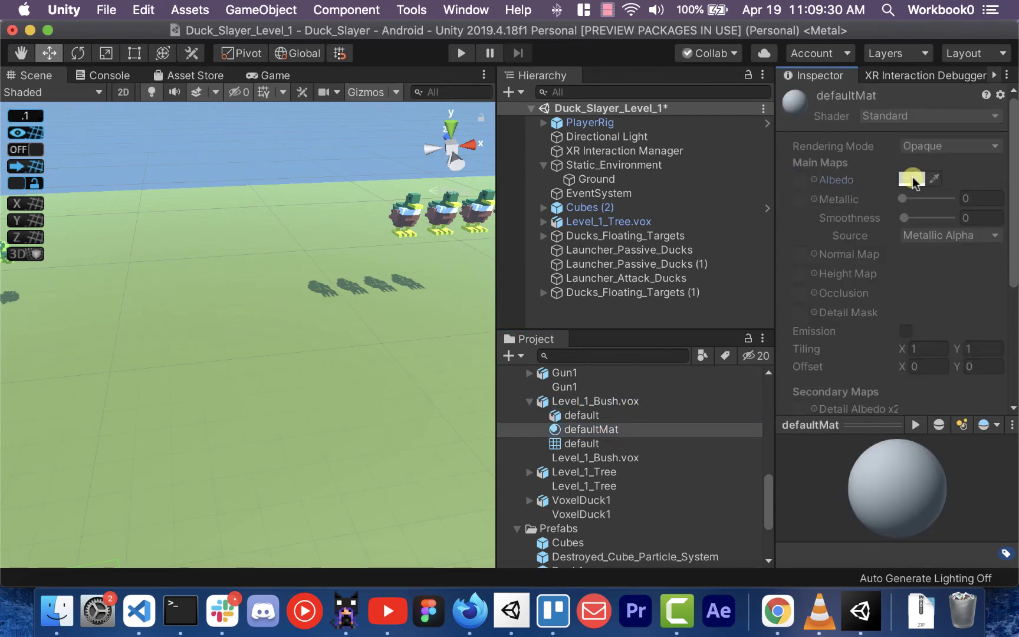
scroll(648, 448, "down", 1)
Collapse Level_1_Bush.vox and the Colors folder to reveal the Materials folder contents
left_click(529, 392)
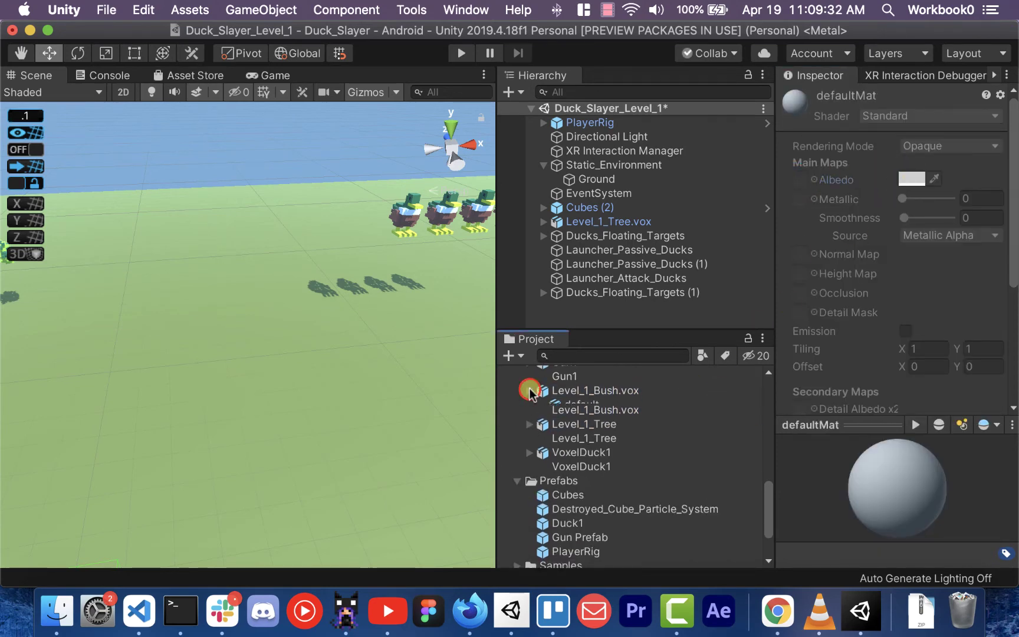
scroll(562, 414, "down", 1)
scroll(561, 414, "up", 15)
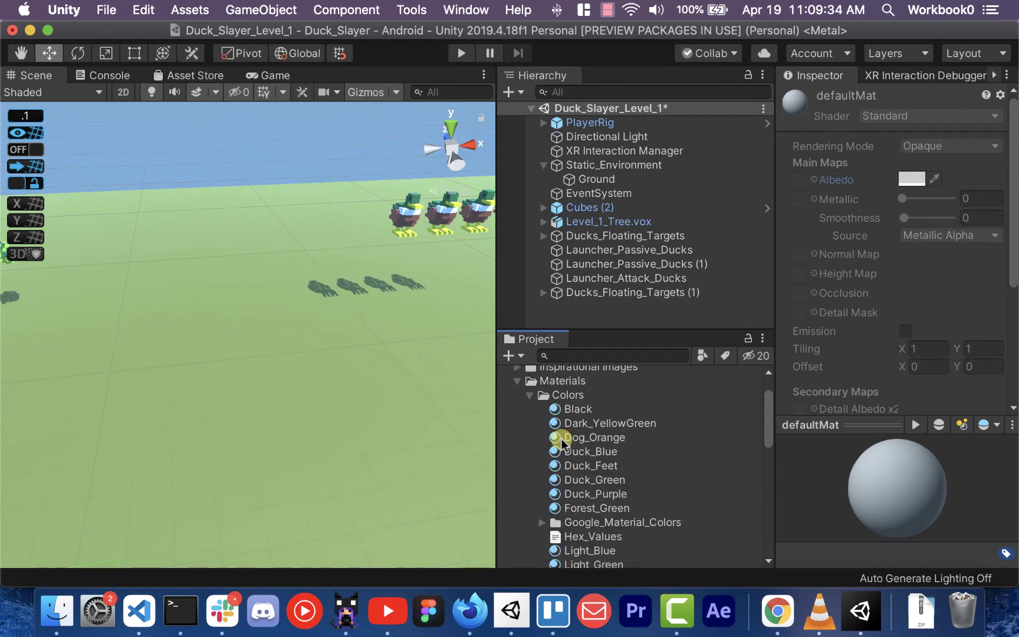
left_click(529, 396)
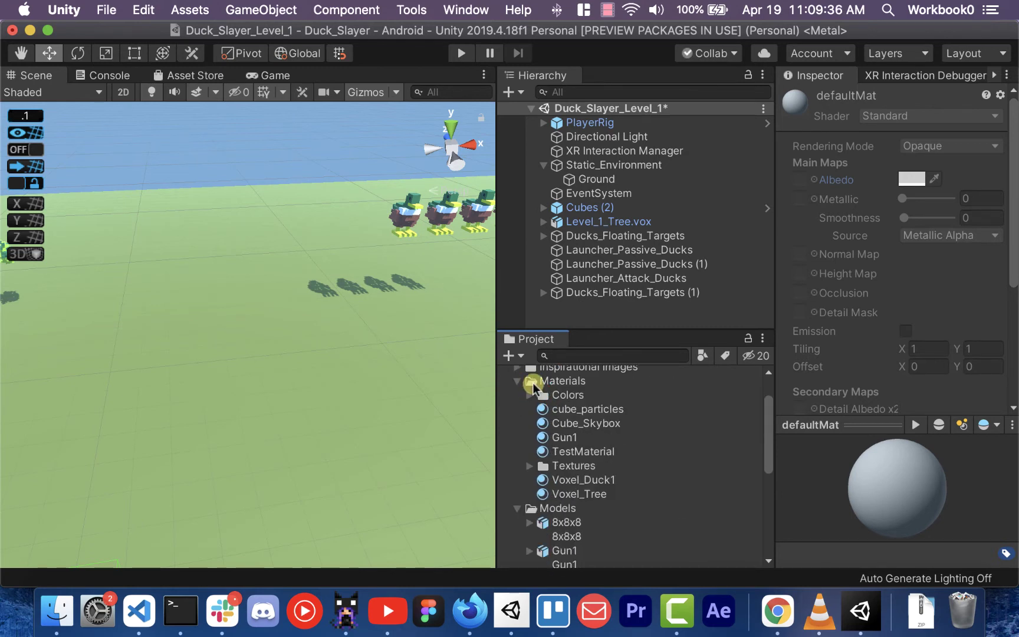
scroll(603, 467, "up", 1)
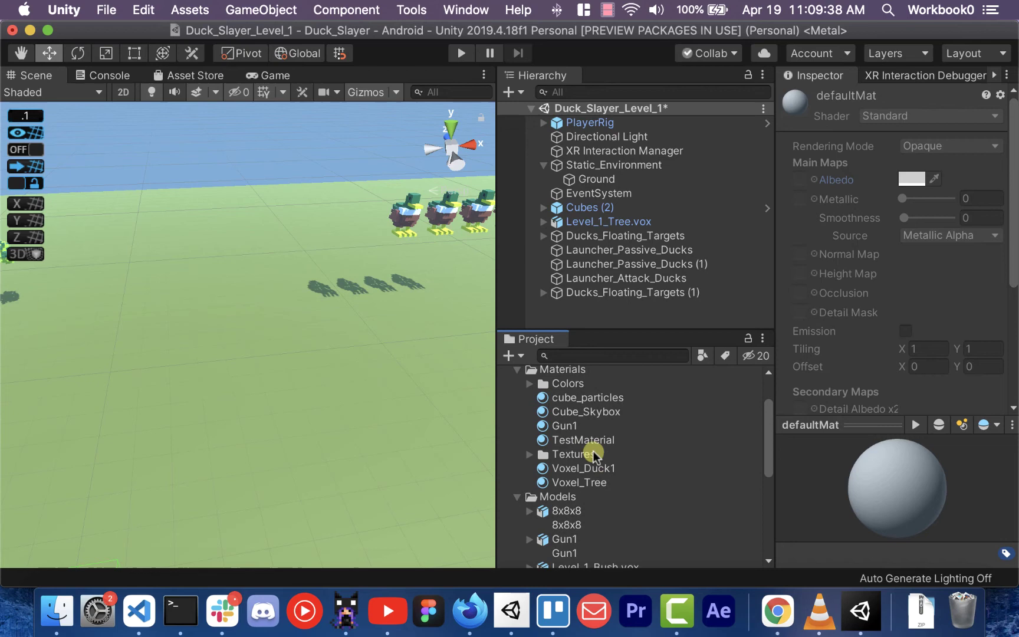
Create a new material in the Materials folder named Voxel_Bush
left_click(570, 371)
right_click(564, 385)
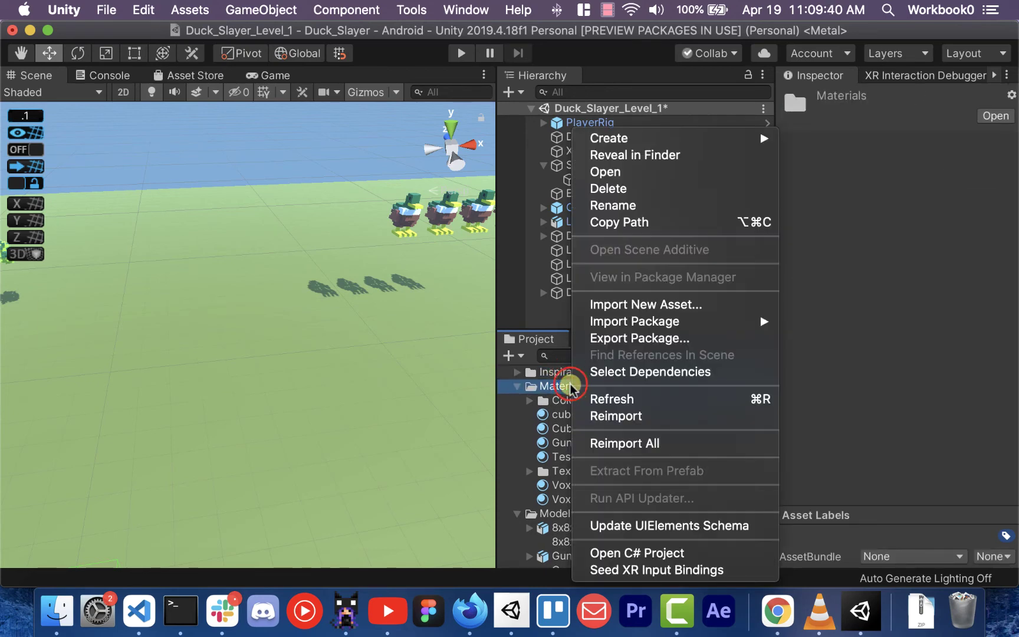
mouse_move(695, 144)
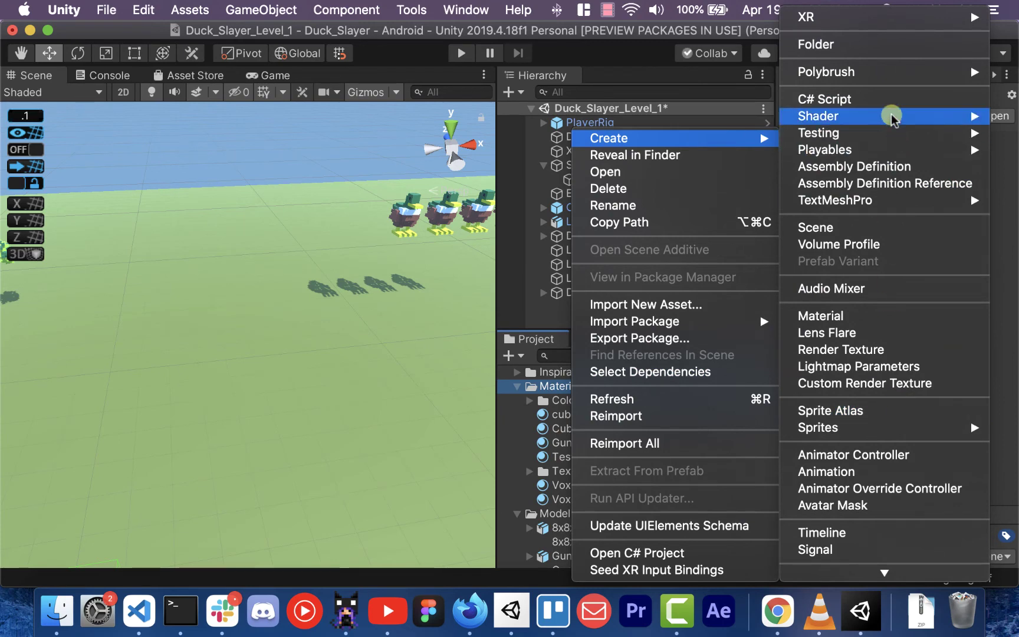
left_click(896, 313)
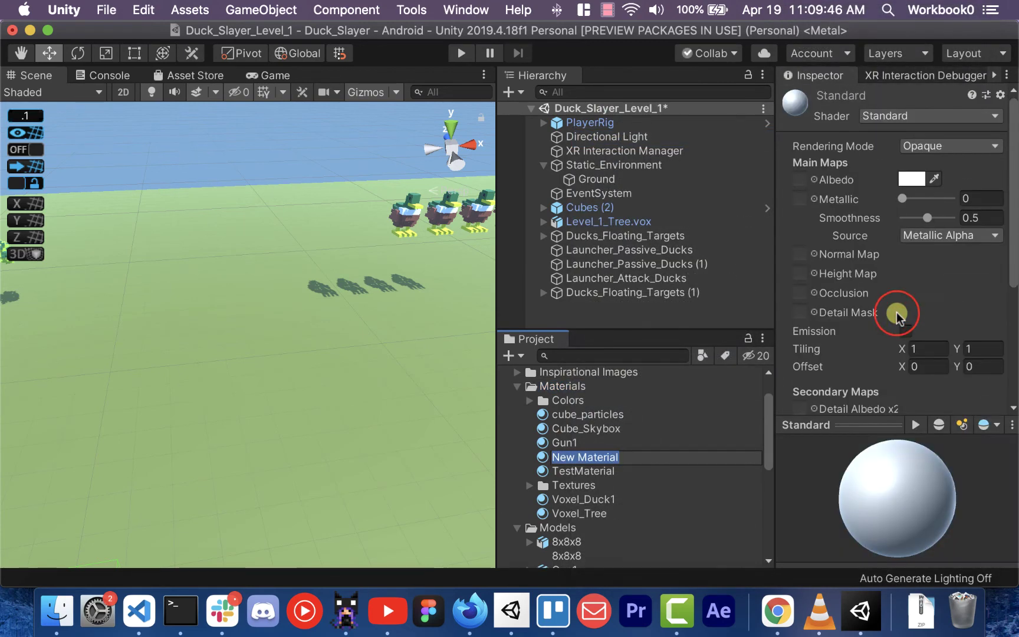
type("V")
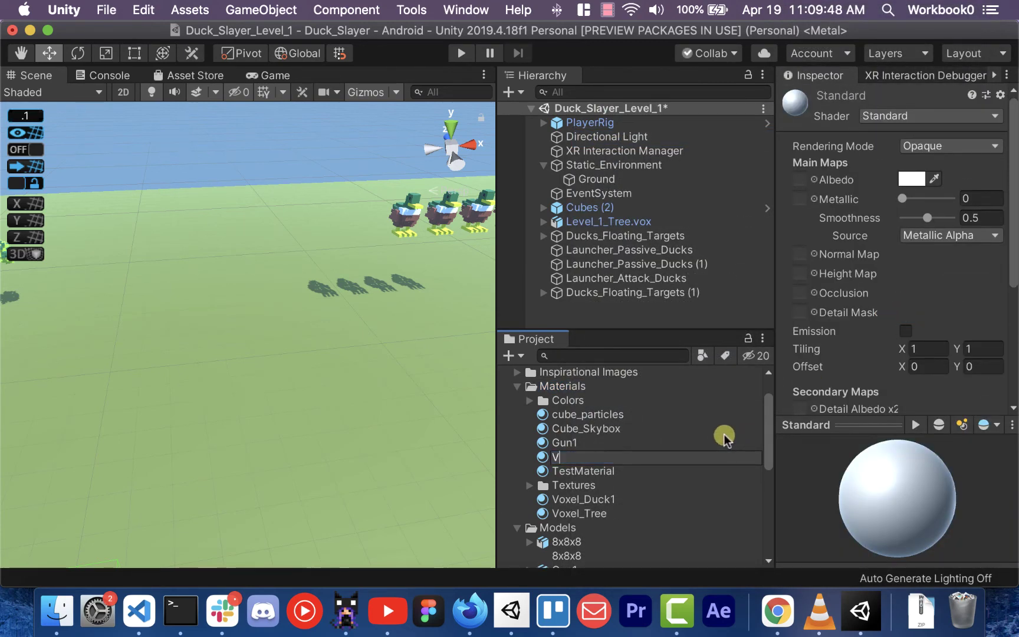
type("oxel_Bush")
key("Return")
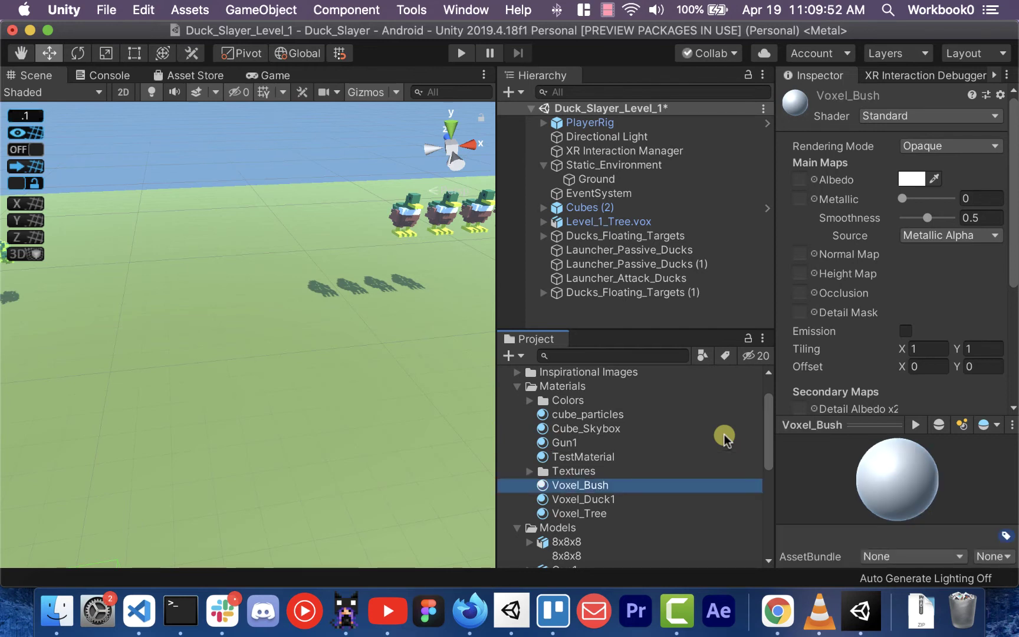
Look over Voxel_Bush's Albedo slot and the bush palette texture's import settings
left_click(799, 179)
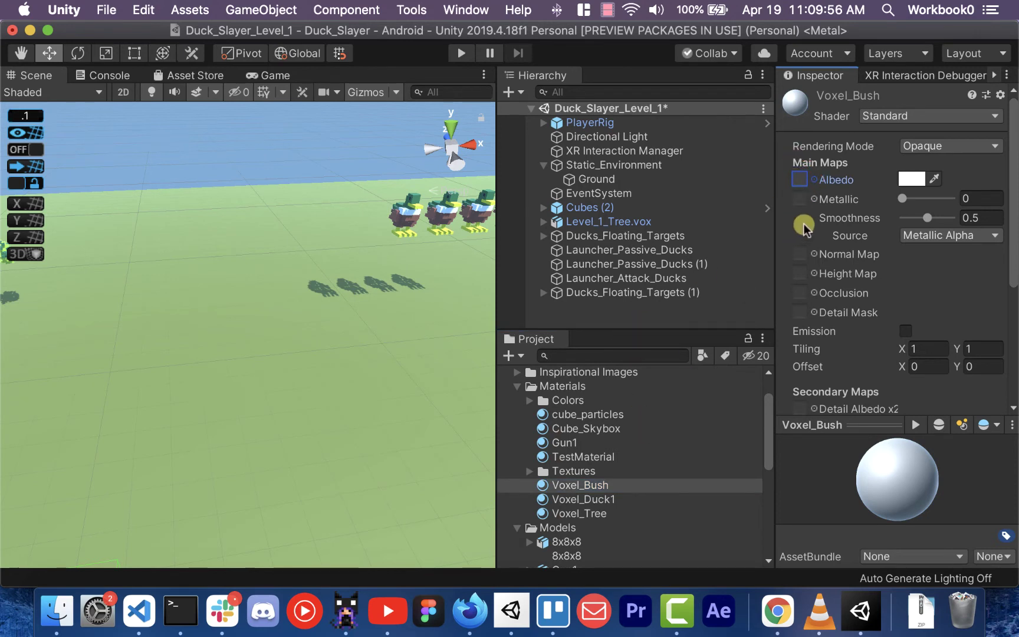
scroll(725, 438, "down", 5)
scroll(656, 453, "down", 4)
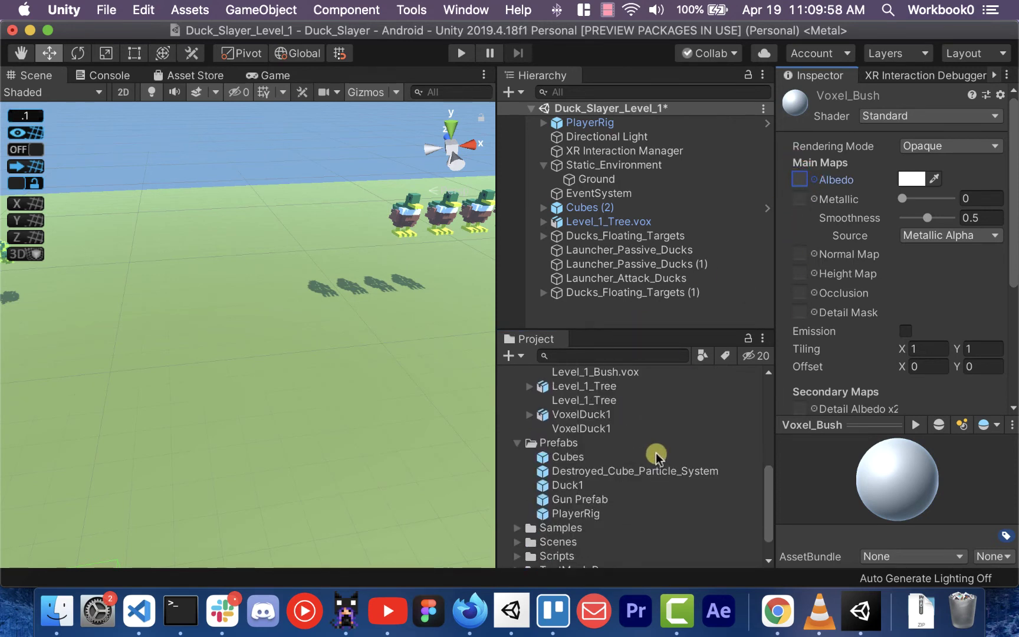
scroll(642, 427, "up", 5)
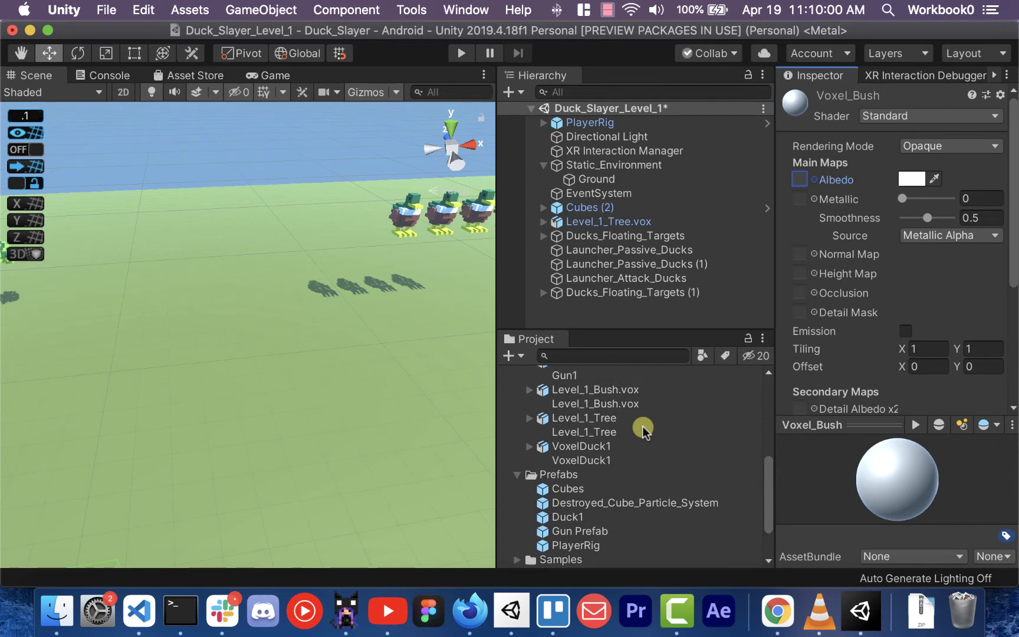
scroll(642, 426, "down", 1)
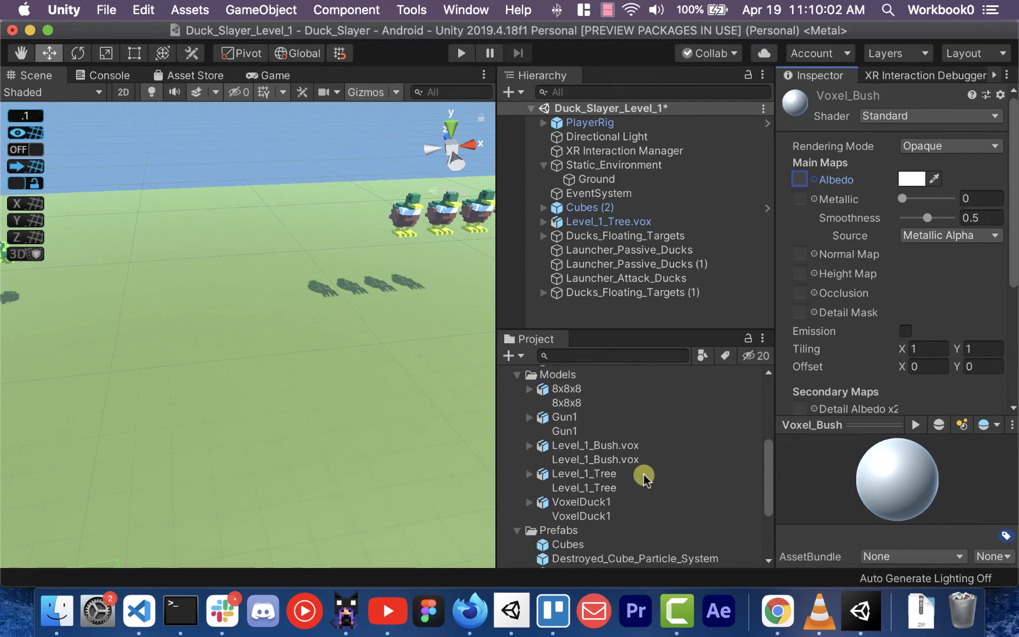
left_click(626, 459)
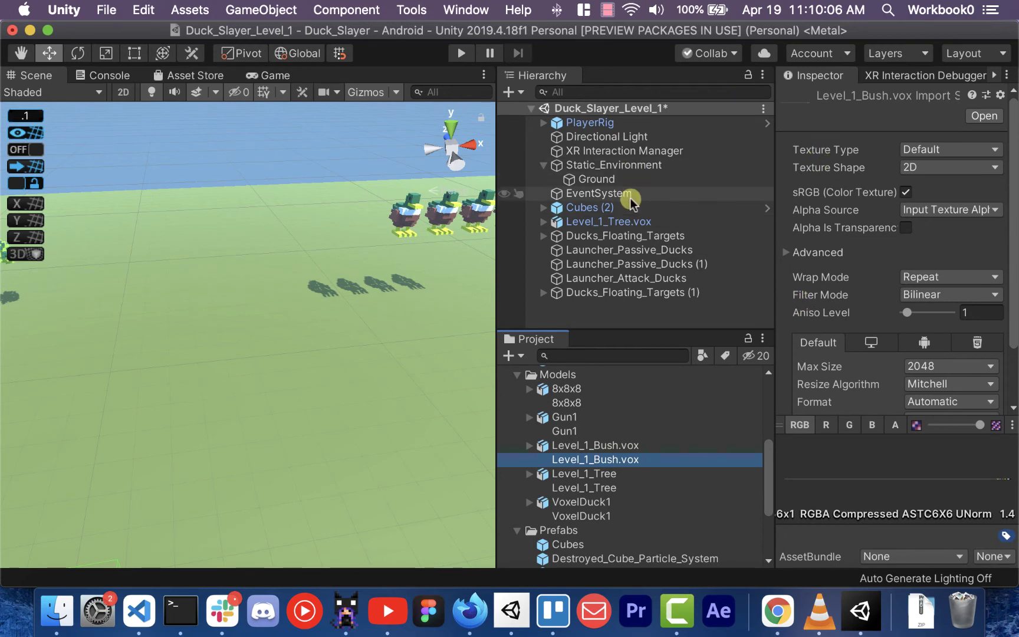
scroll(652, 422, "up", 3)
scroll(651, 415, "up", 2)
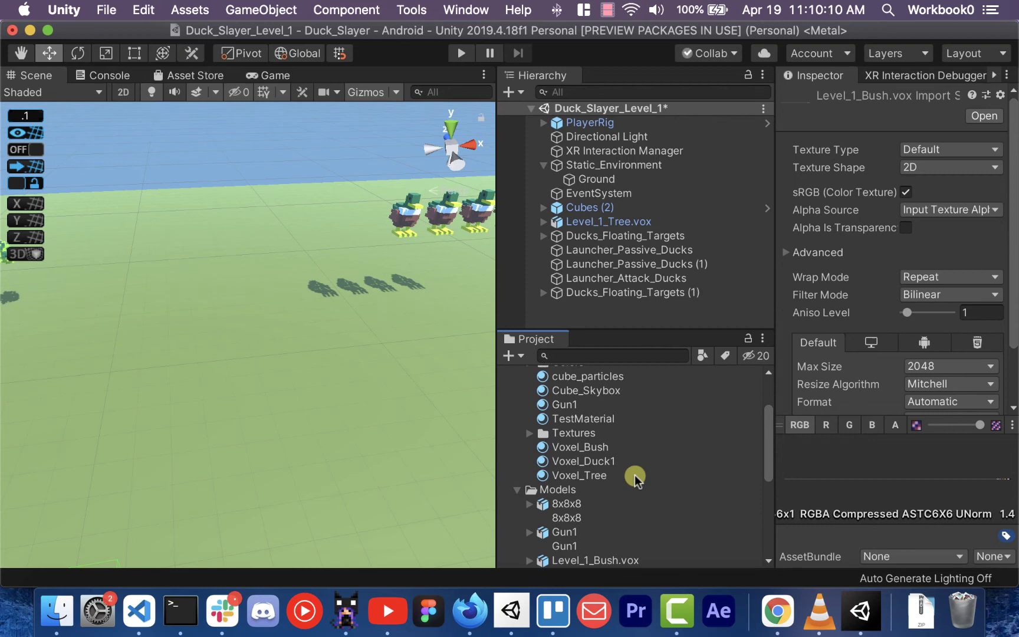
Drag the Level_1_Bush.vox texture onto the Voxel_Bush material's Albedo slot
left_click(622, 448)
scroll(620, 448, "down", 3)
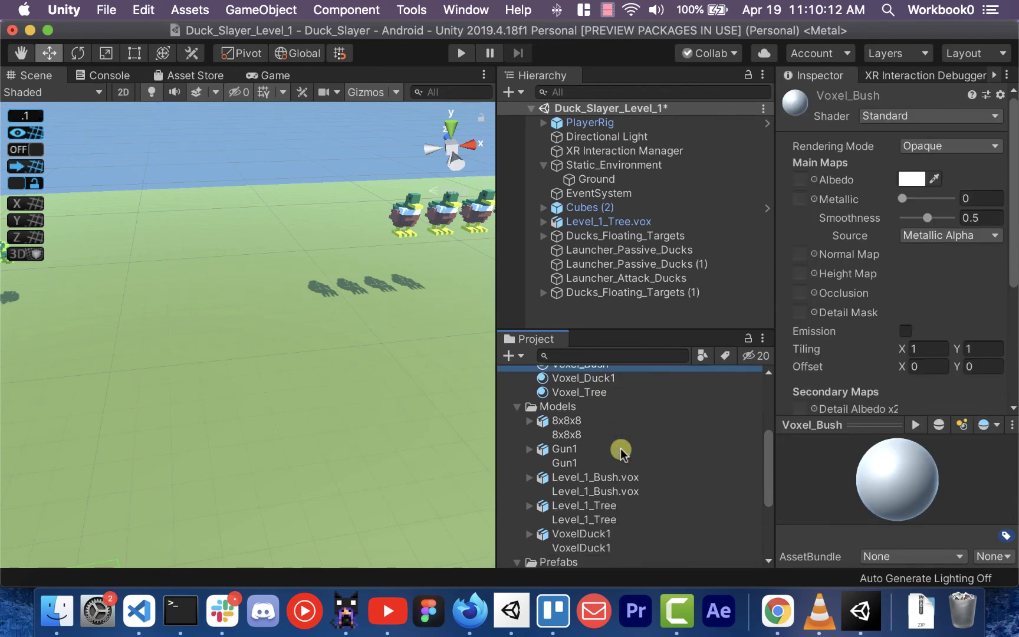
scroll(621, 449, "down", 1)
left_click(602, 461)
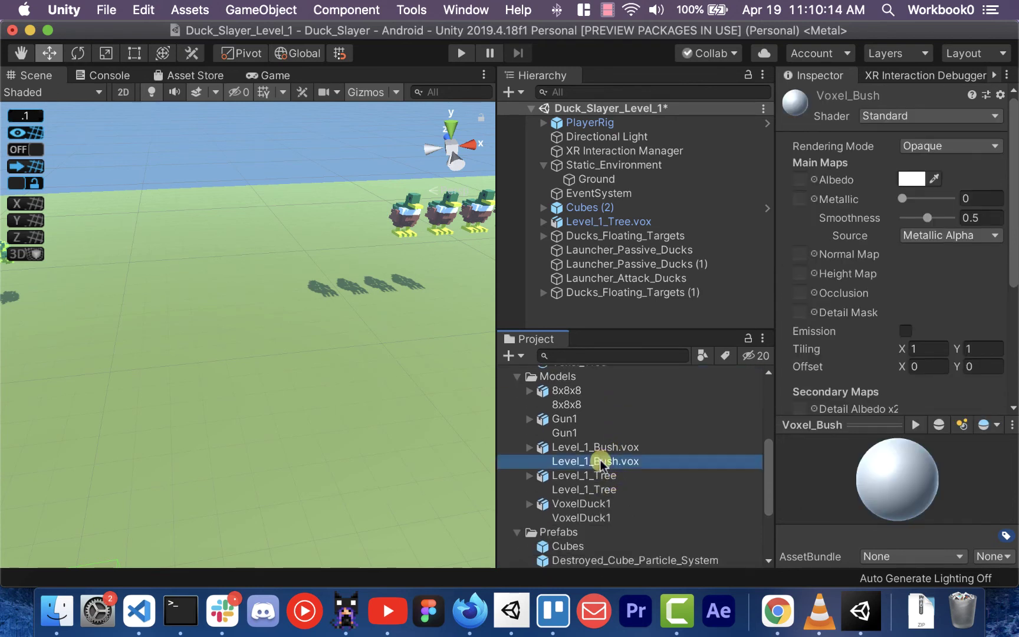
left_click_drag(602, 462, 802, 182)
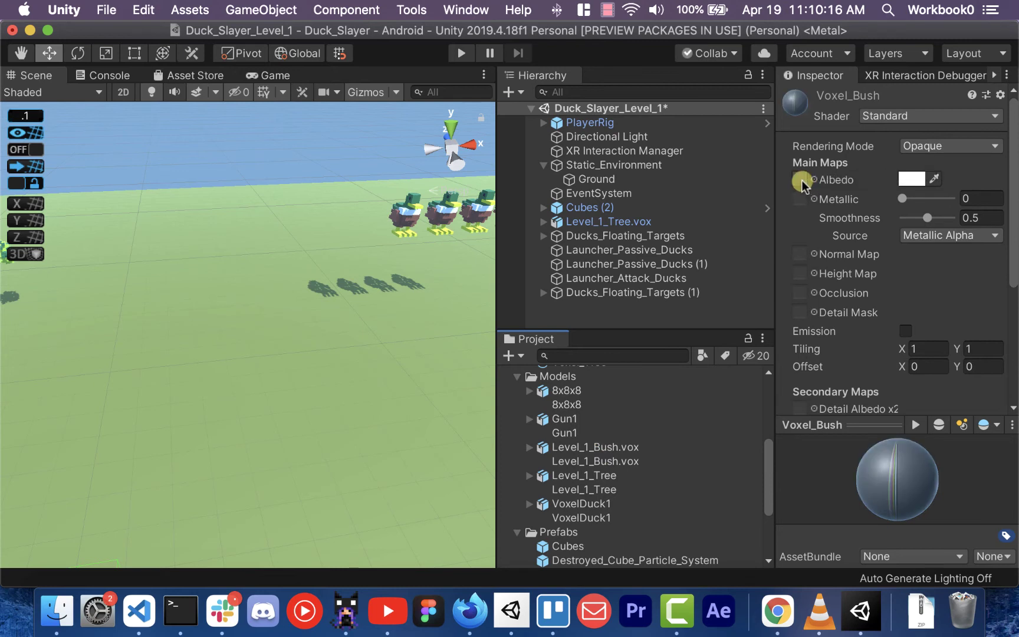
scroll(587, 479, "up", 1)
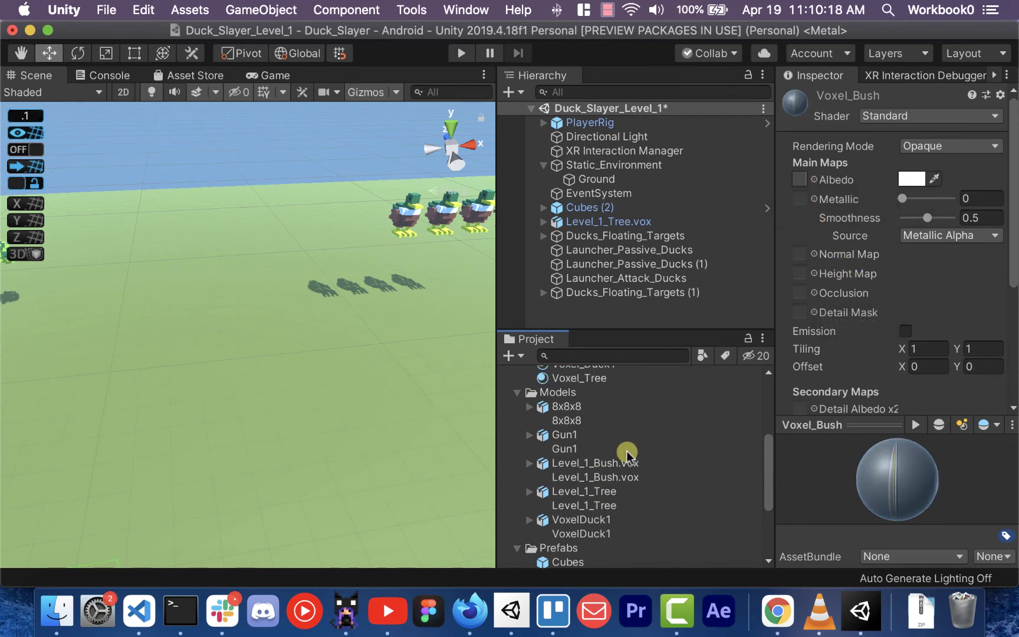
Add Level_1_Bush.vox to the scene and move it to about X 8.65, Z 15.62
left_click_drag(594, 462, 640, 309)
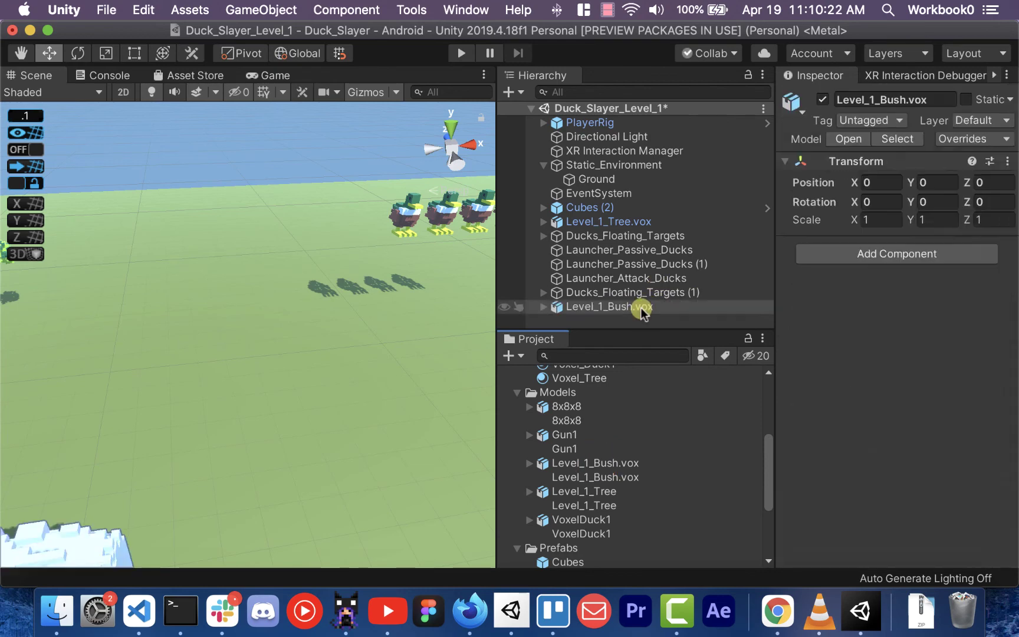
scroll(331, 360, "down", 1)
scroll(293, 413, "down", 3)
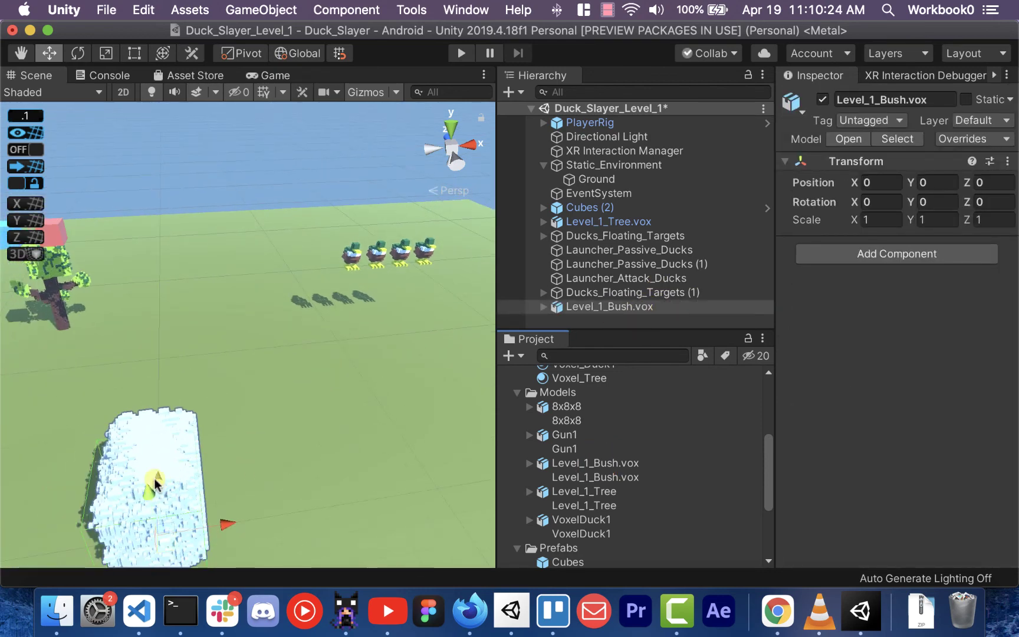
left_click_drag(157, 483, 393, 361)
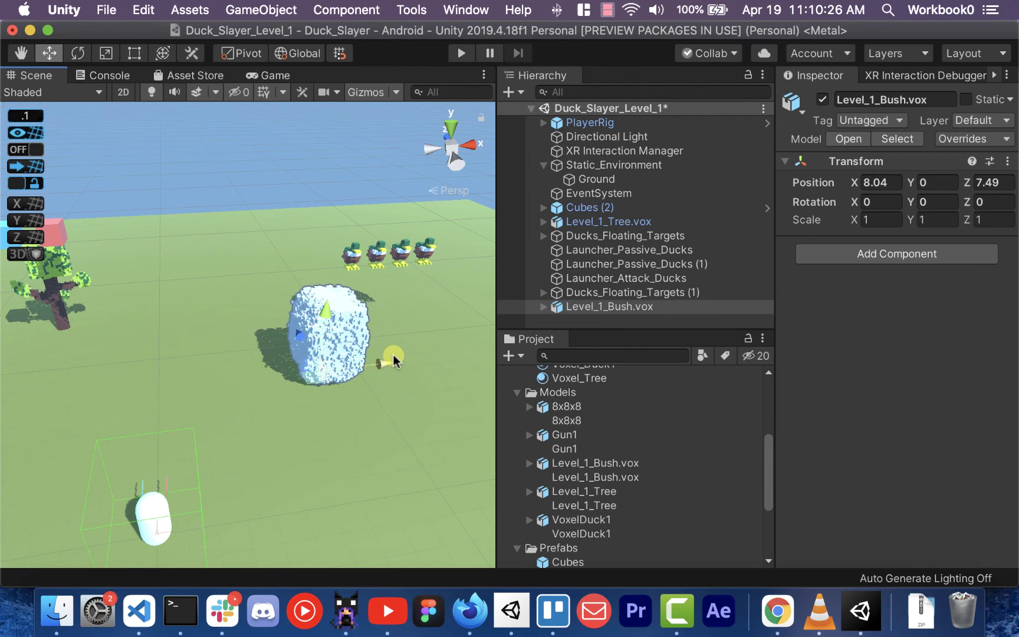
left_click_drag(308, 336, 278, 277)
Assign Voxel_Bush to Element 0 of the bush's 'default' child Mesh Renderer
left_click(596, 307)
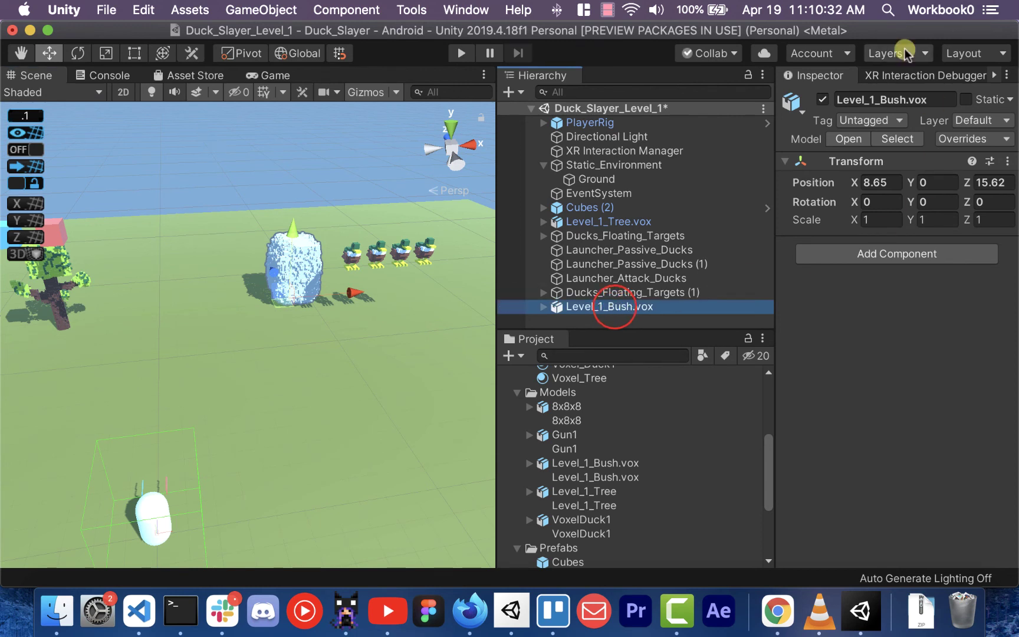
left_click(543, 307)
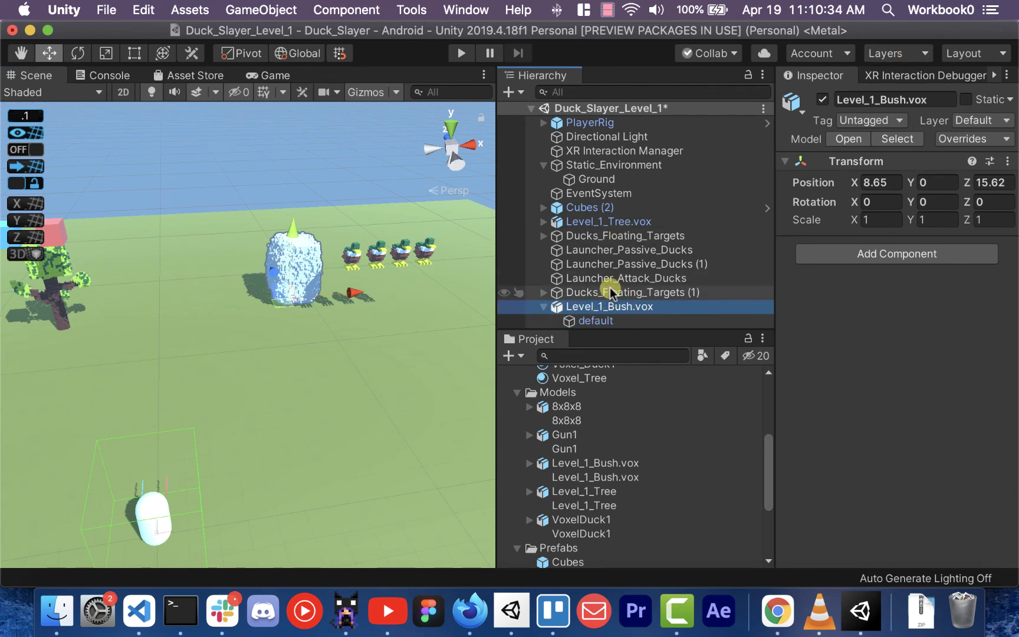
left_click(596, 321)
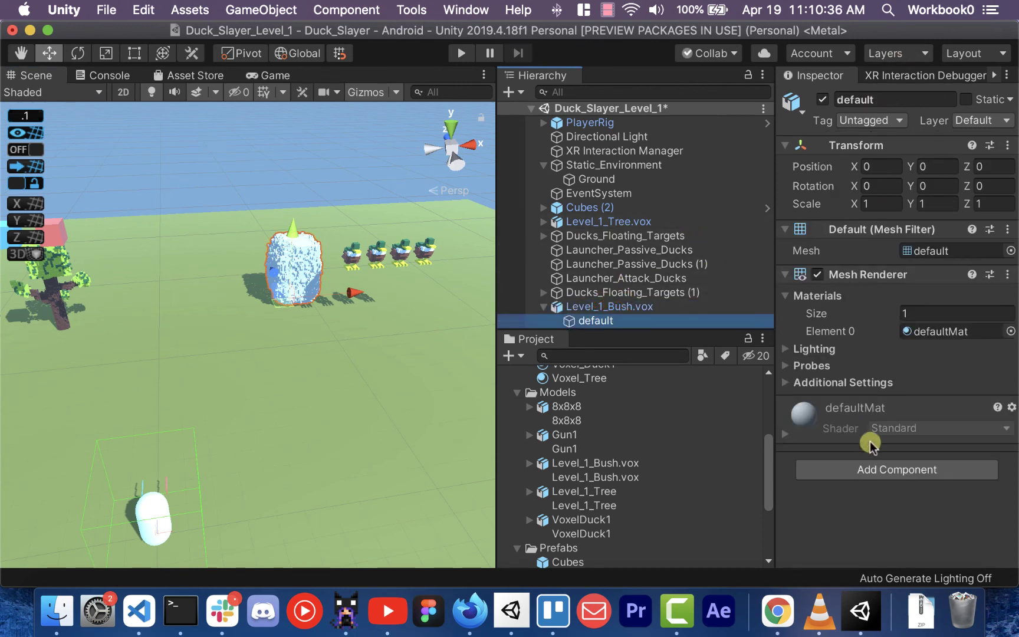
scroll(609, 427, "up", 4)
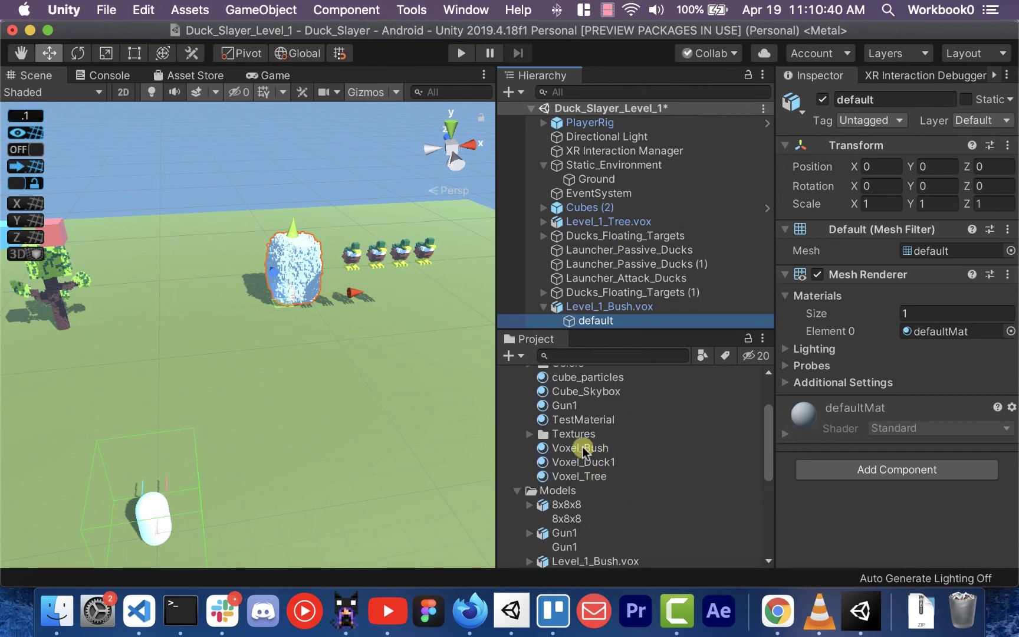
left_click_drag(583, 446, 868, 499)
scroll(319, 290, "up", 5)
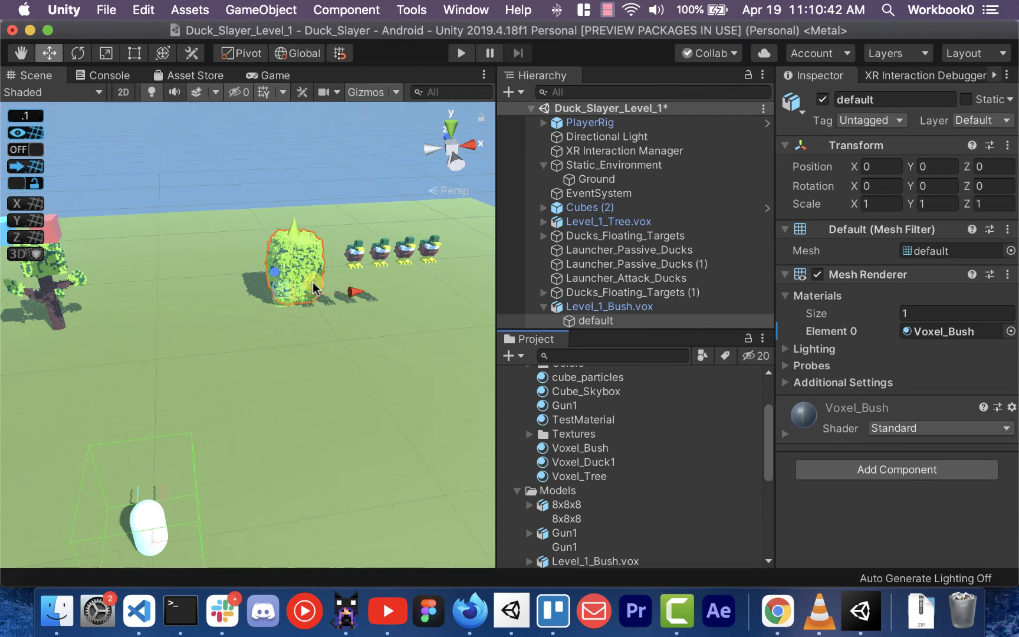
Frame the green bush beside the ducks, then save the Duck_Slayer_Level_1 scene
scroll(319, 290, "up", 3)
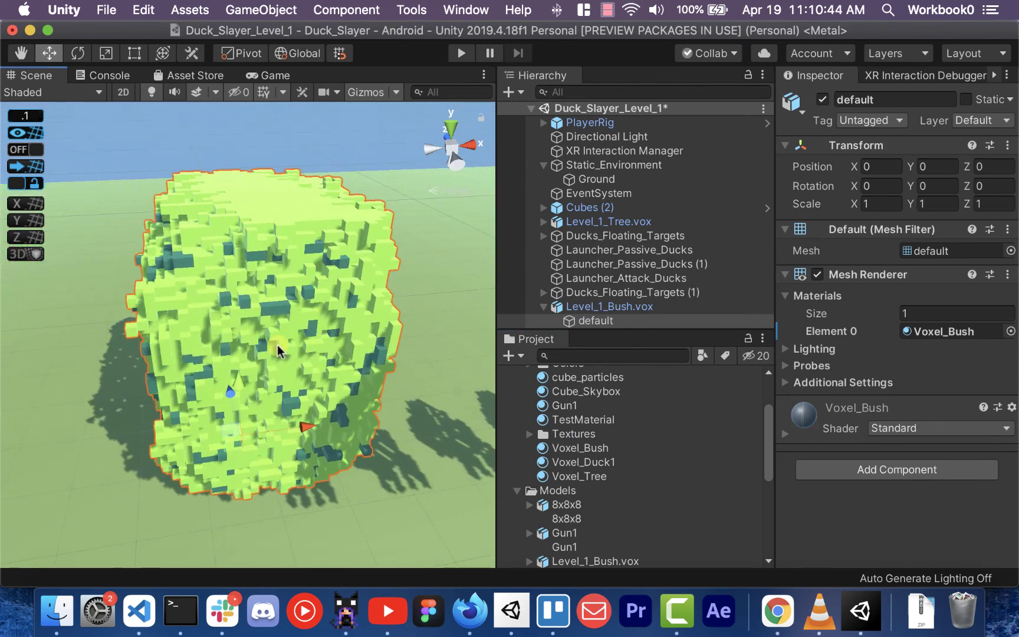
scroll(277, 348, "down", 8)
middle_click_drag(176, 389, 216, 330)
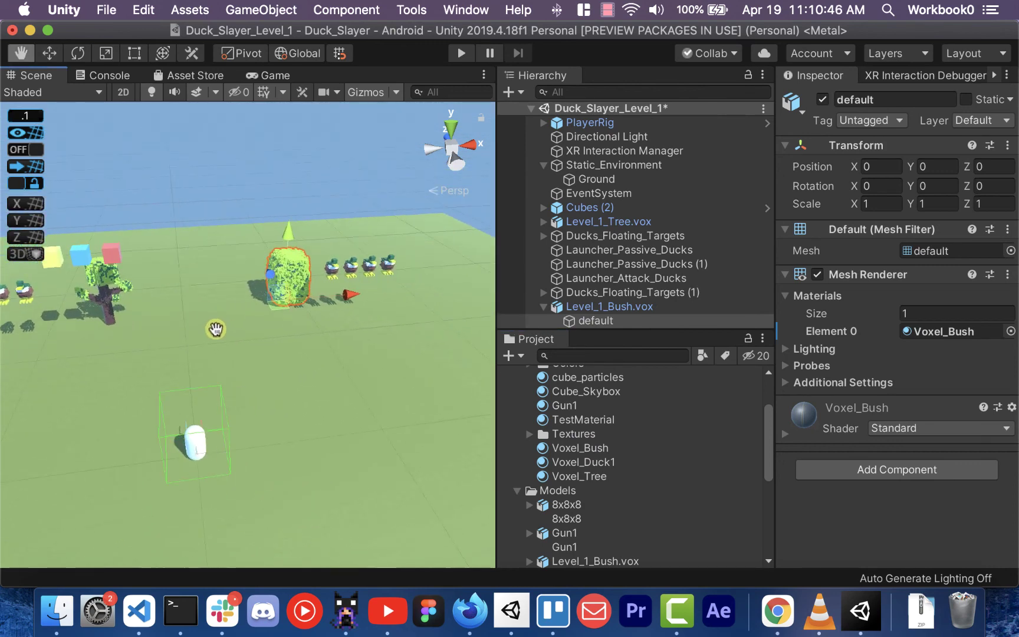
scroll(298, 301, "up", 4)
middle_click_drag(298, 301, 319, 345)
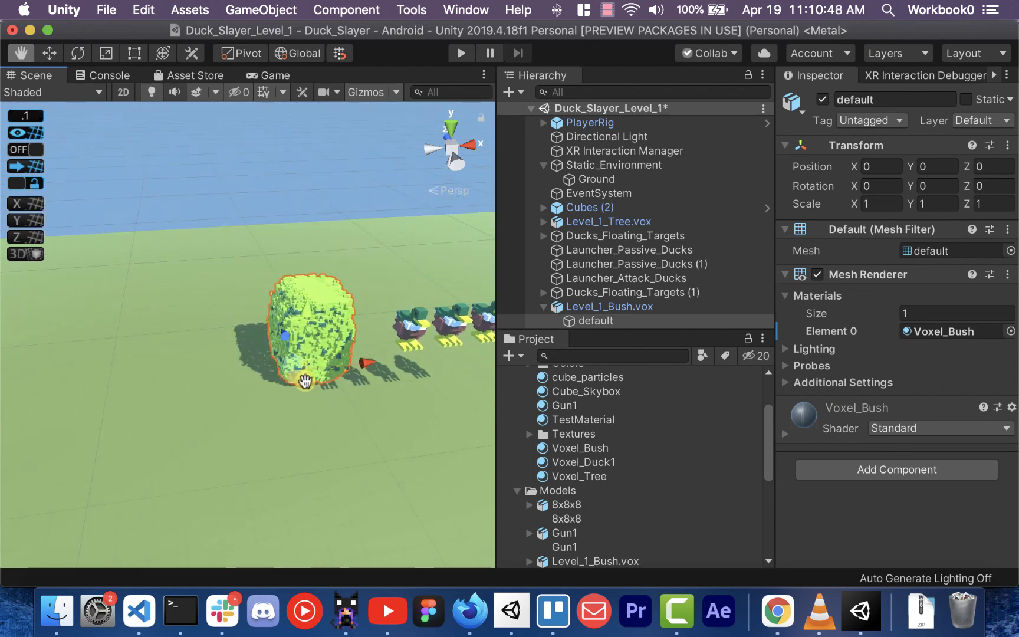
scroll(322, 319, "up", 5)
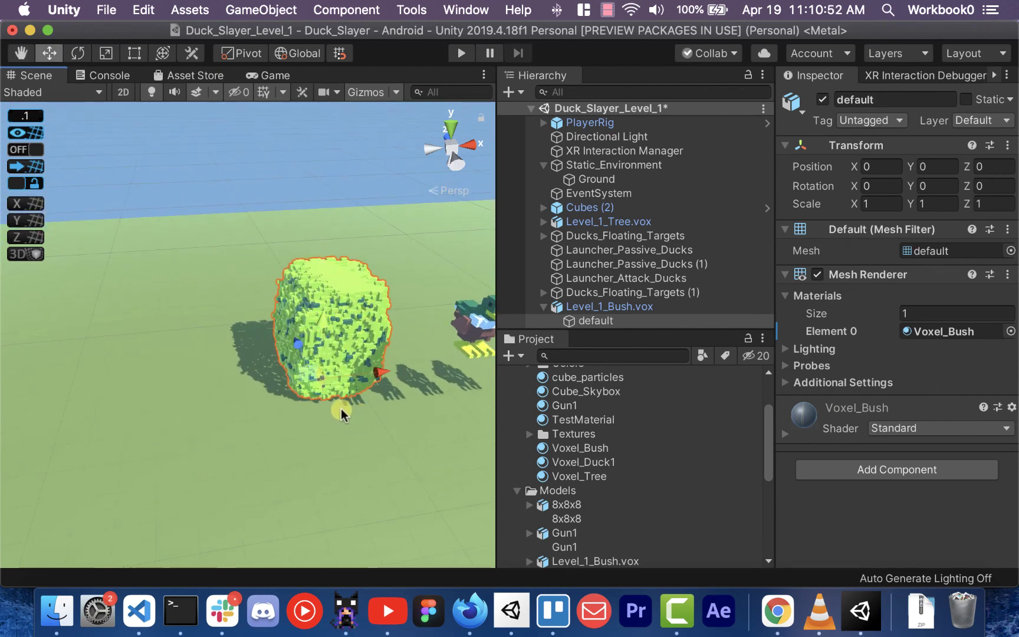
key("super+s")
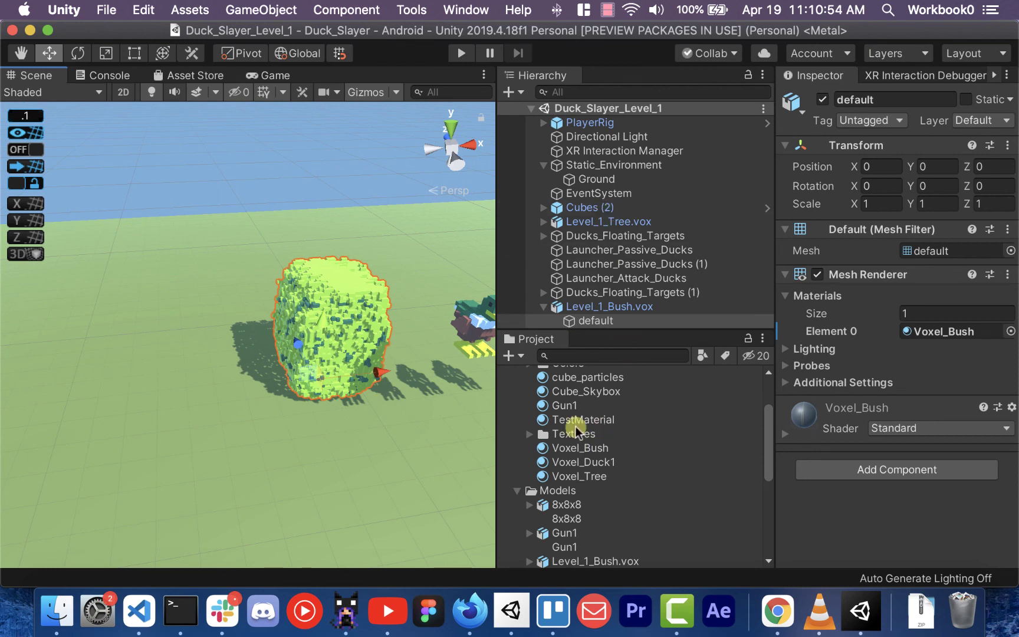